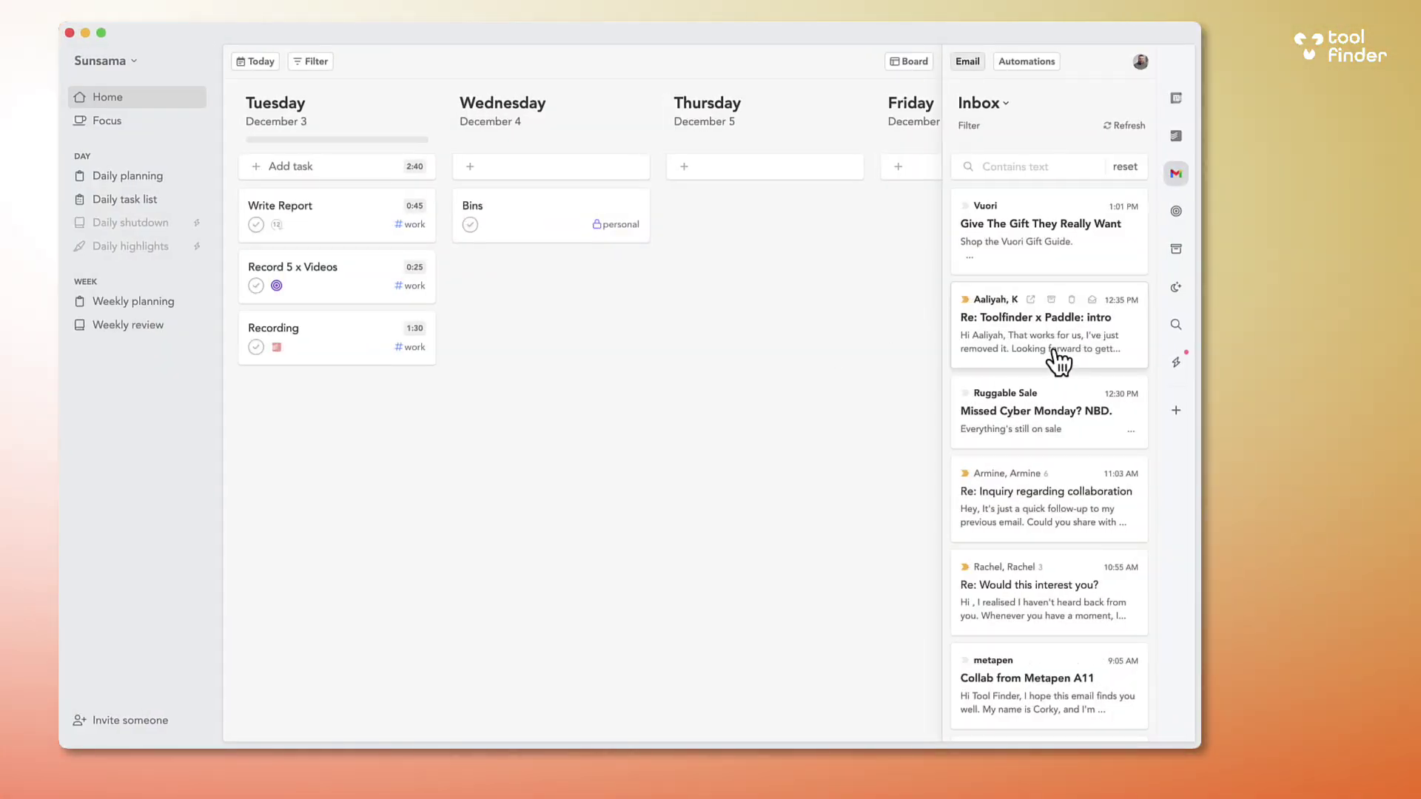
Make the Toolfinder x Paddle email a Wednesday task and start timing Write Report
drag(1051, 341, 552, 330)
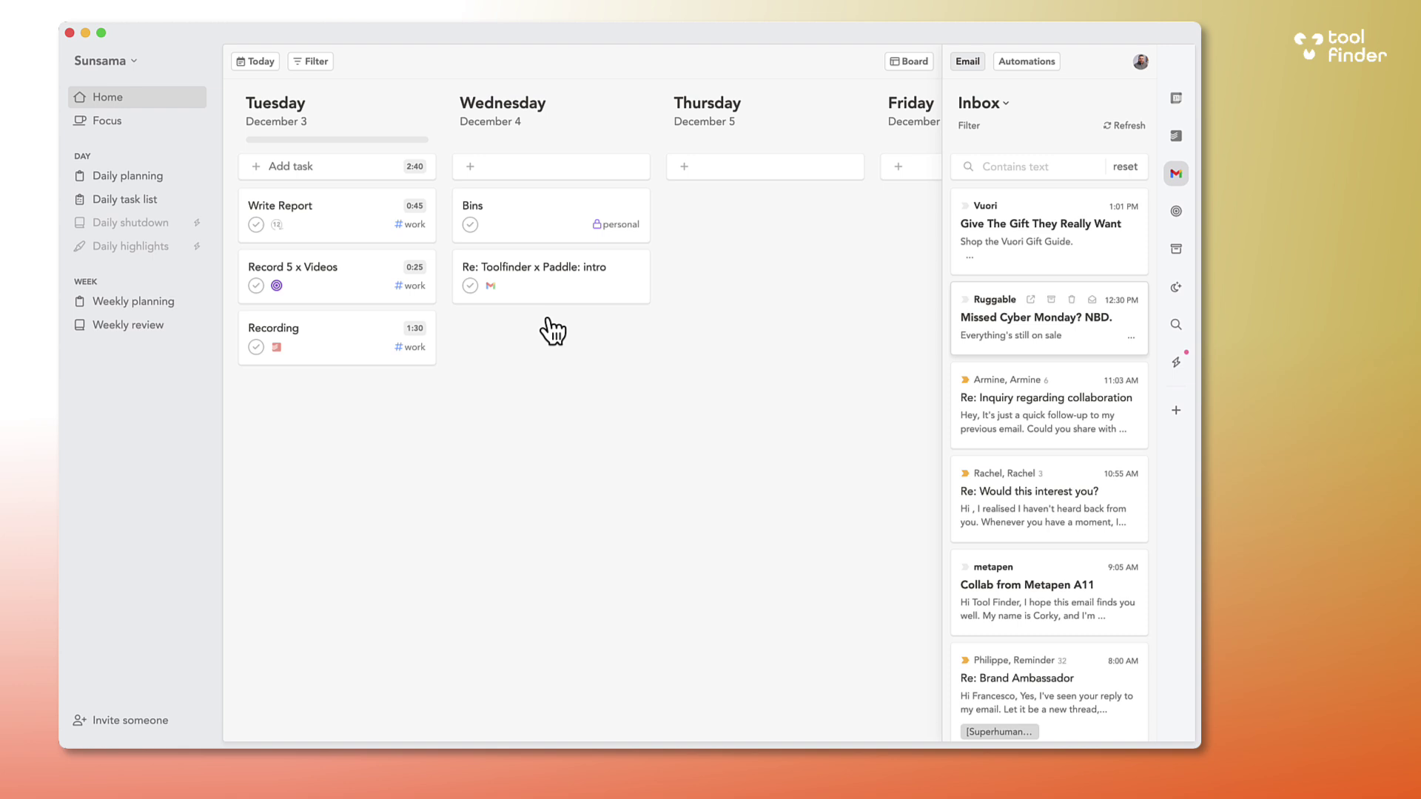
click(335, 216)
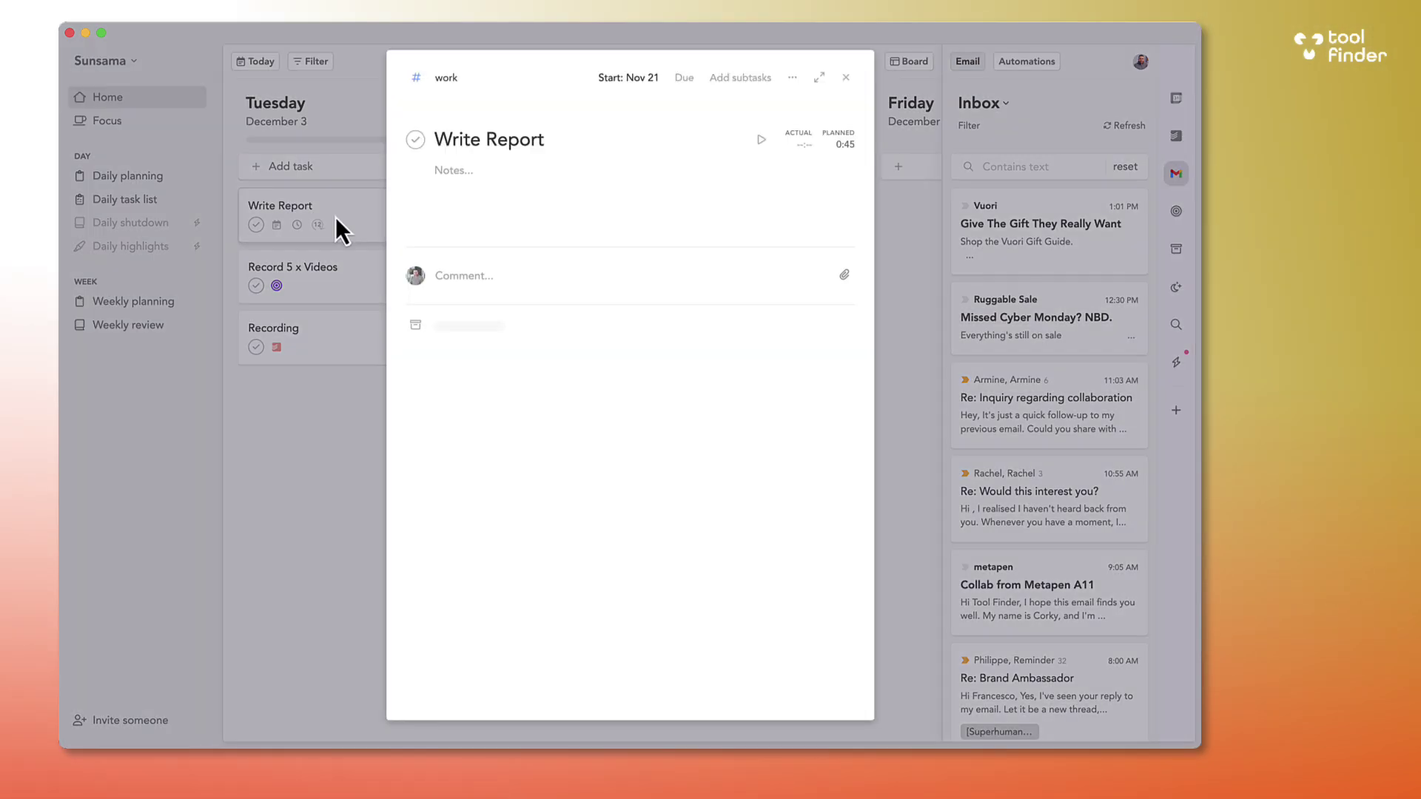
click(760, 139)
Run a Pomodoro countdown on Write Report, then move on to choosing tasks that can wait
click(225, 64)
click(800, 199)
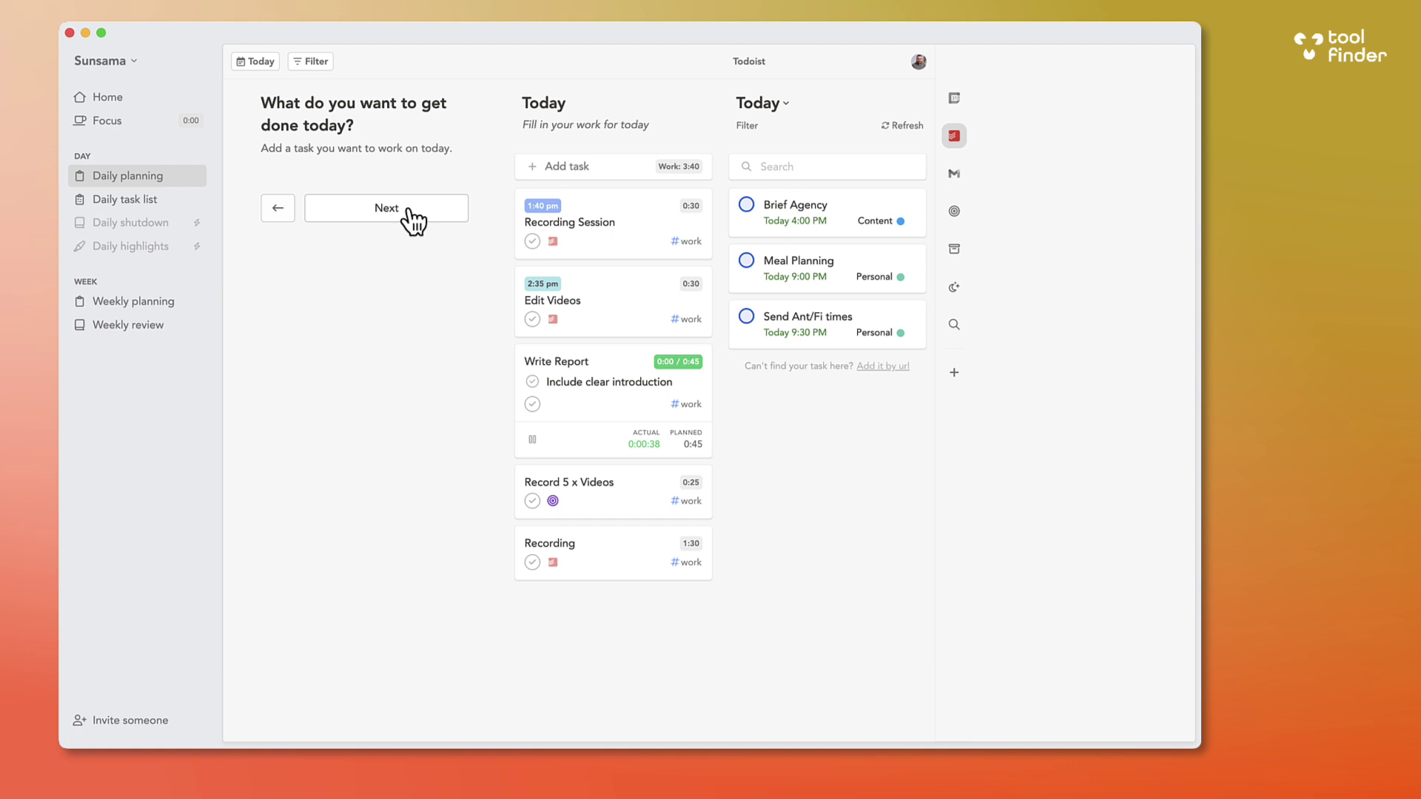
click(407, 210)
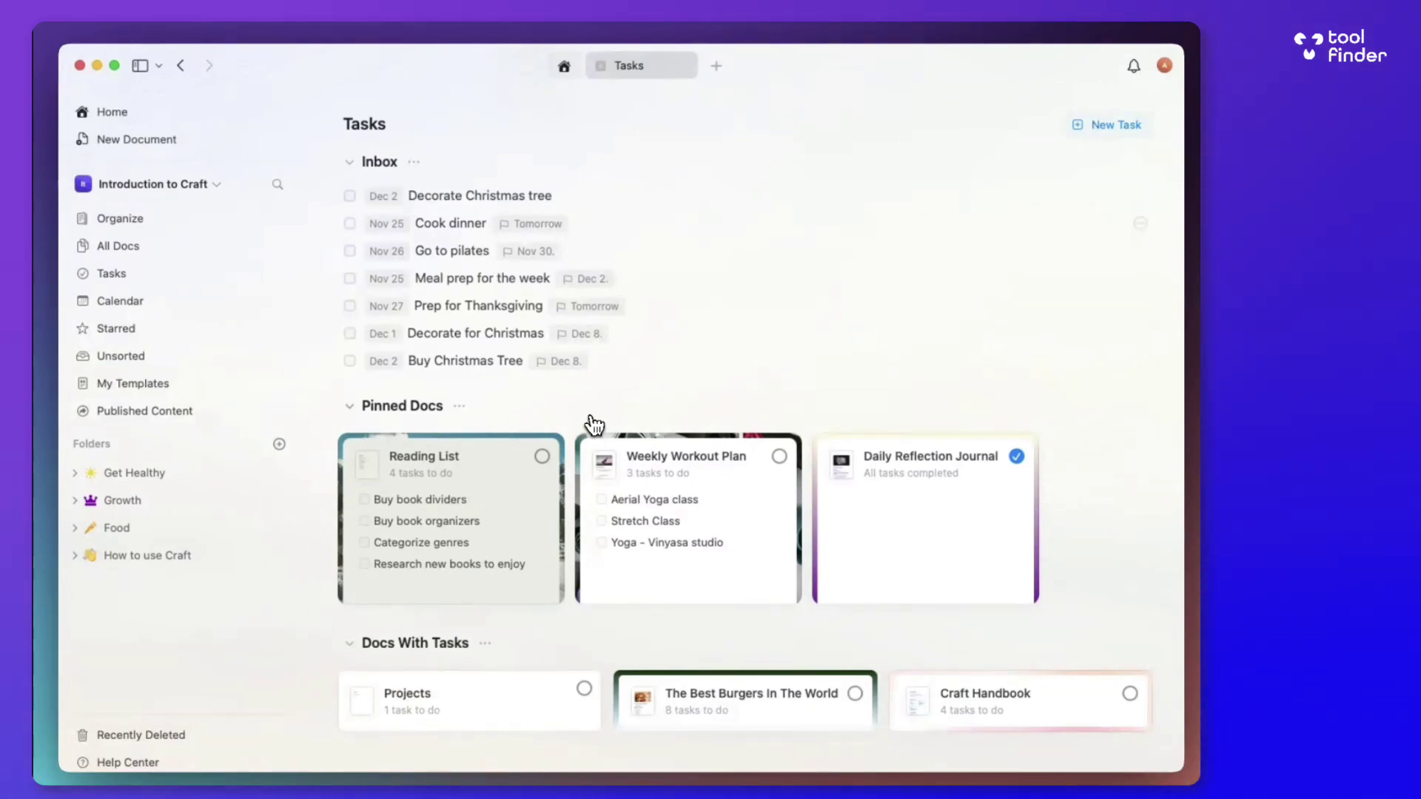
Draft a new task titled Daily Reading, leaving schedule and deadline unset
scroll(577, 473, down, 1)
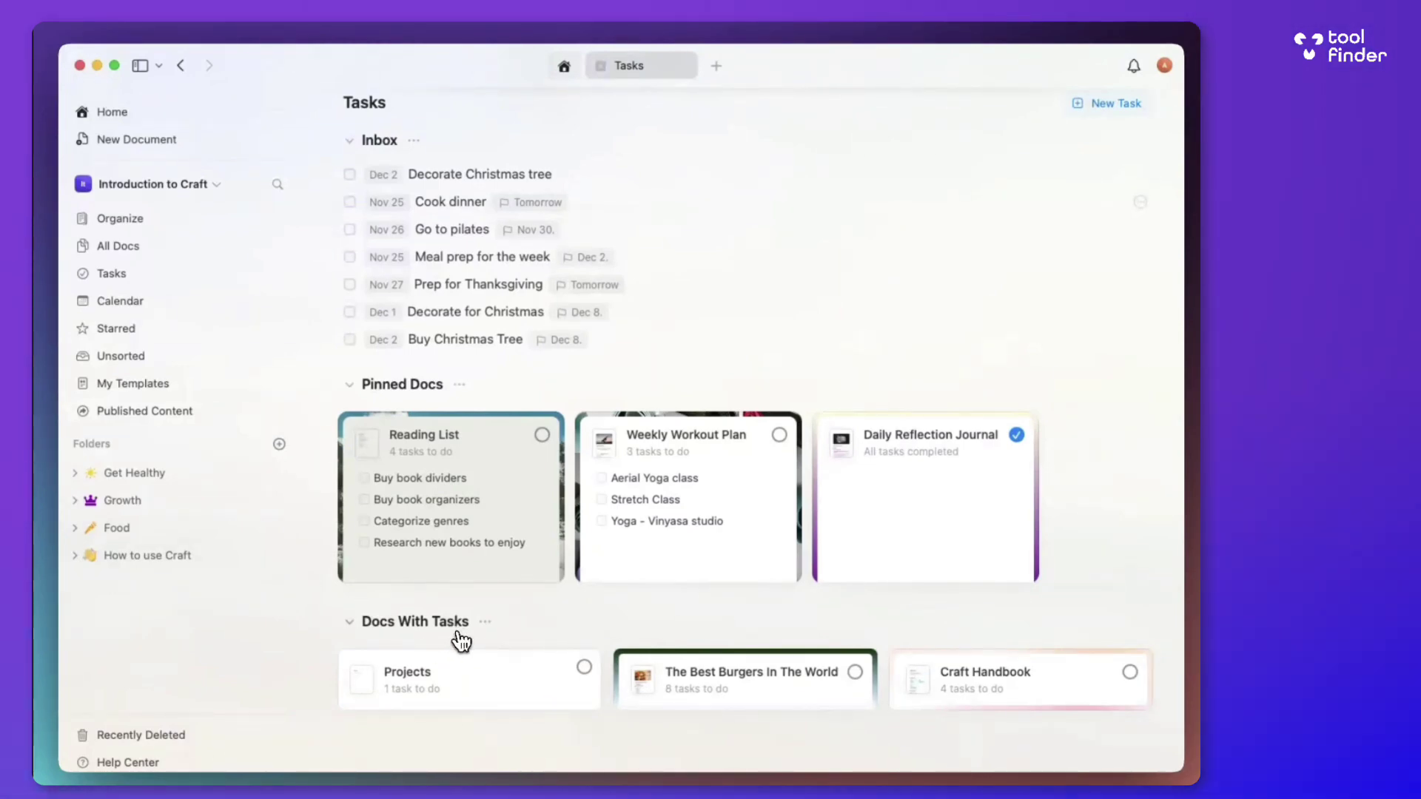
scroll(478, 636, up, 1)
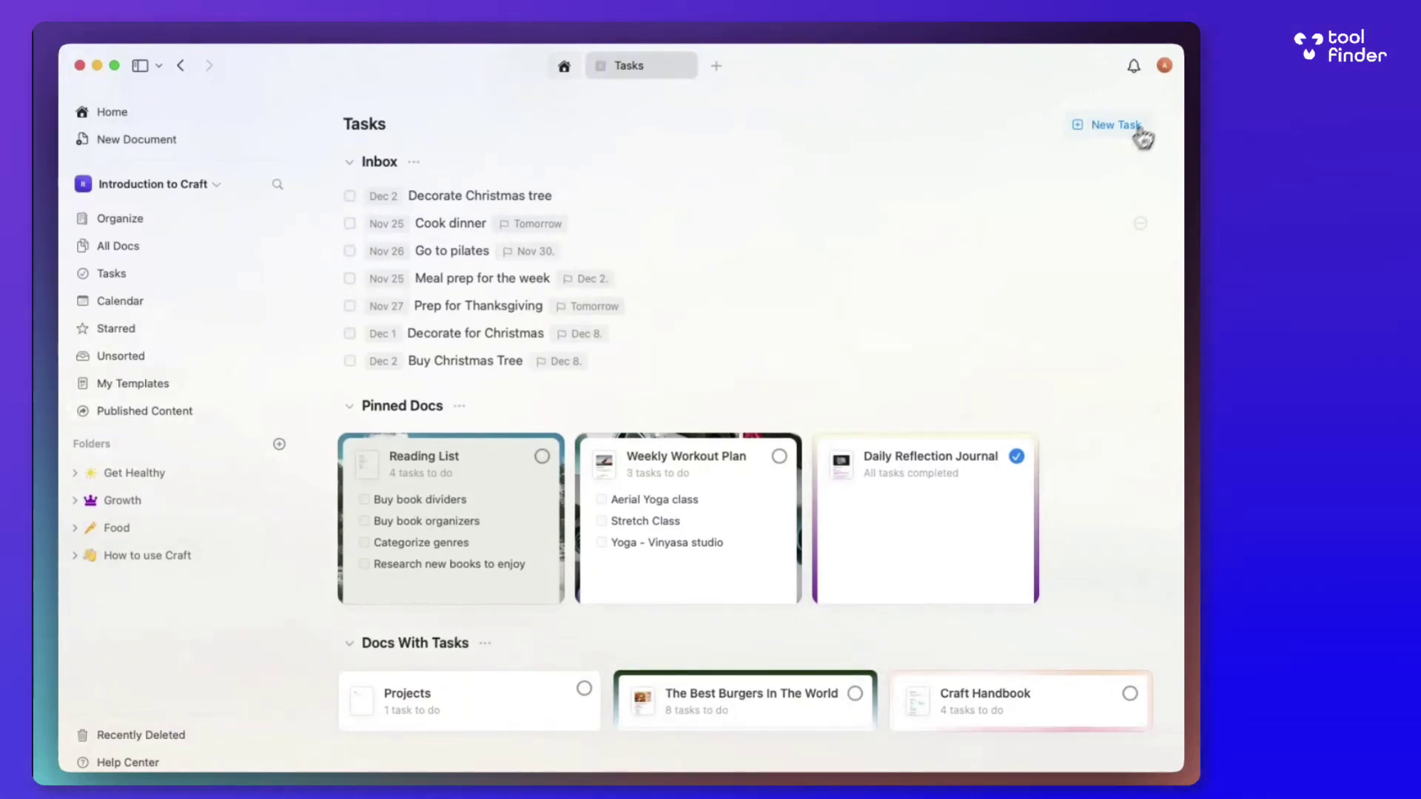
click(1070, 181)
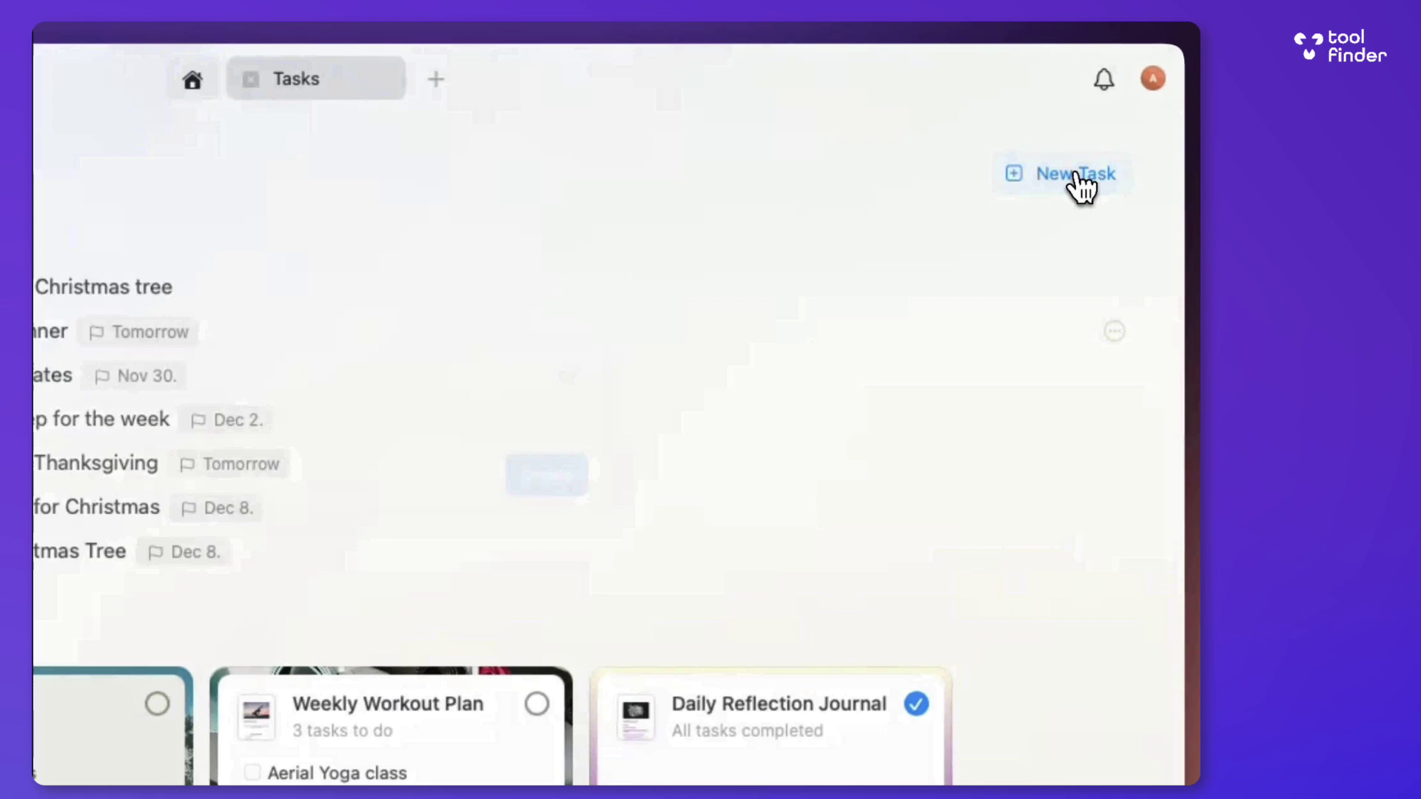
text(Daily )
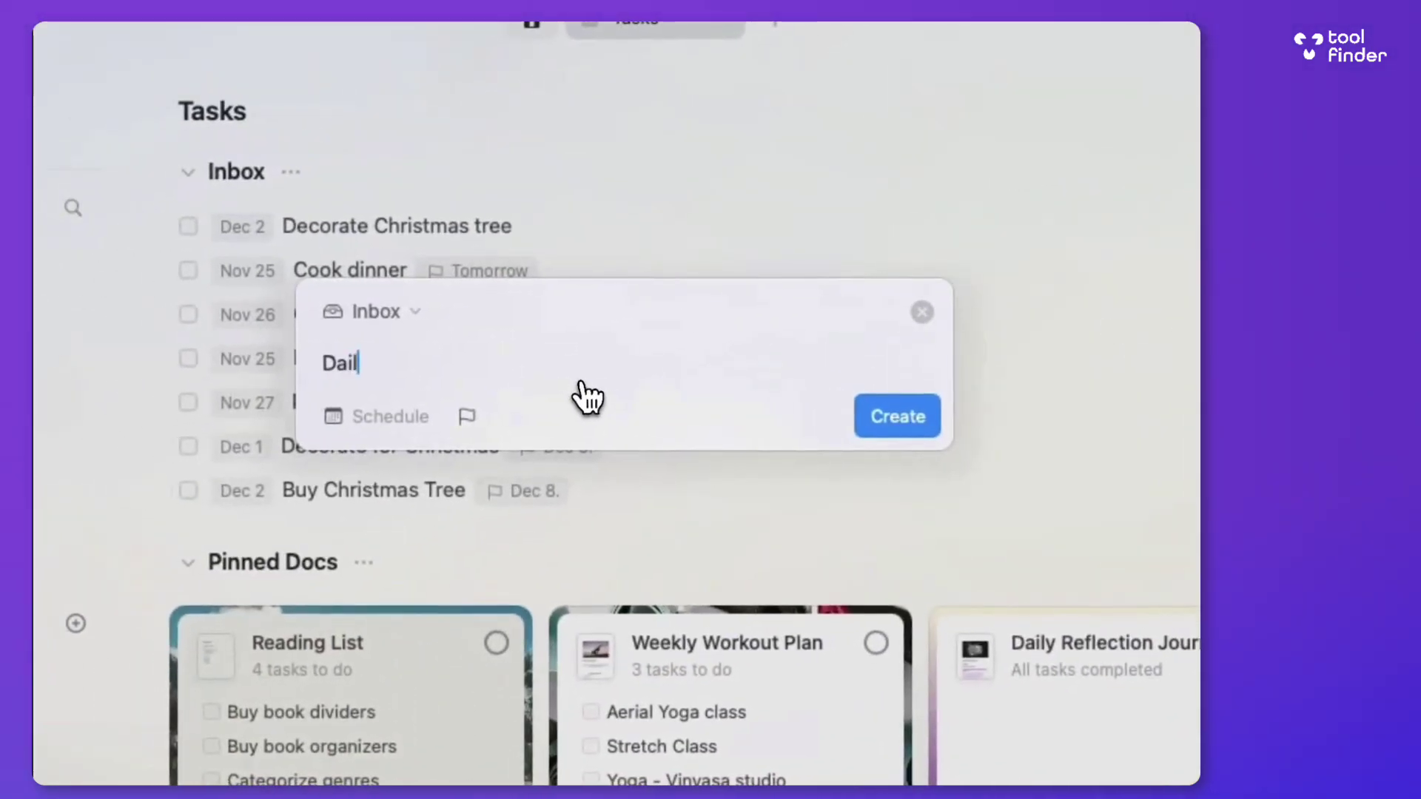
text(Reading)
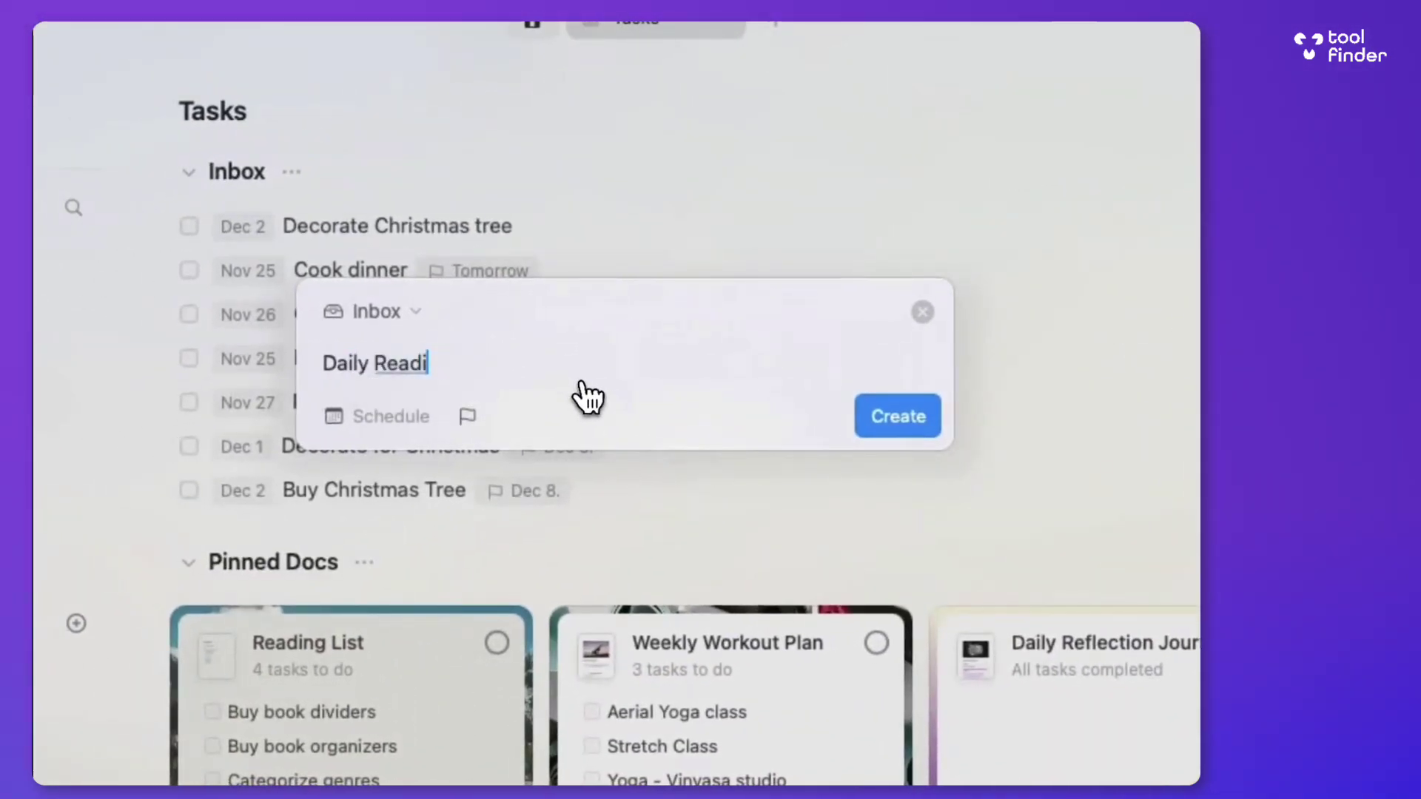
click(391, 416)
click(467, 412)
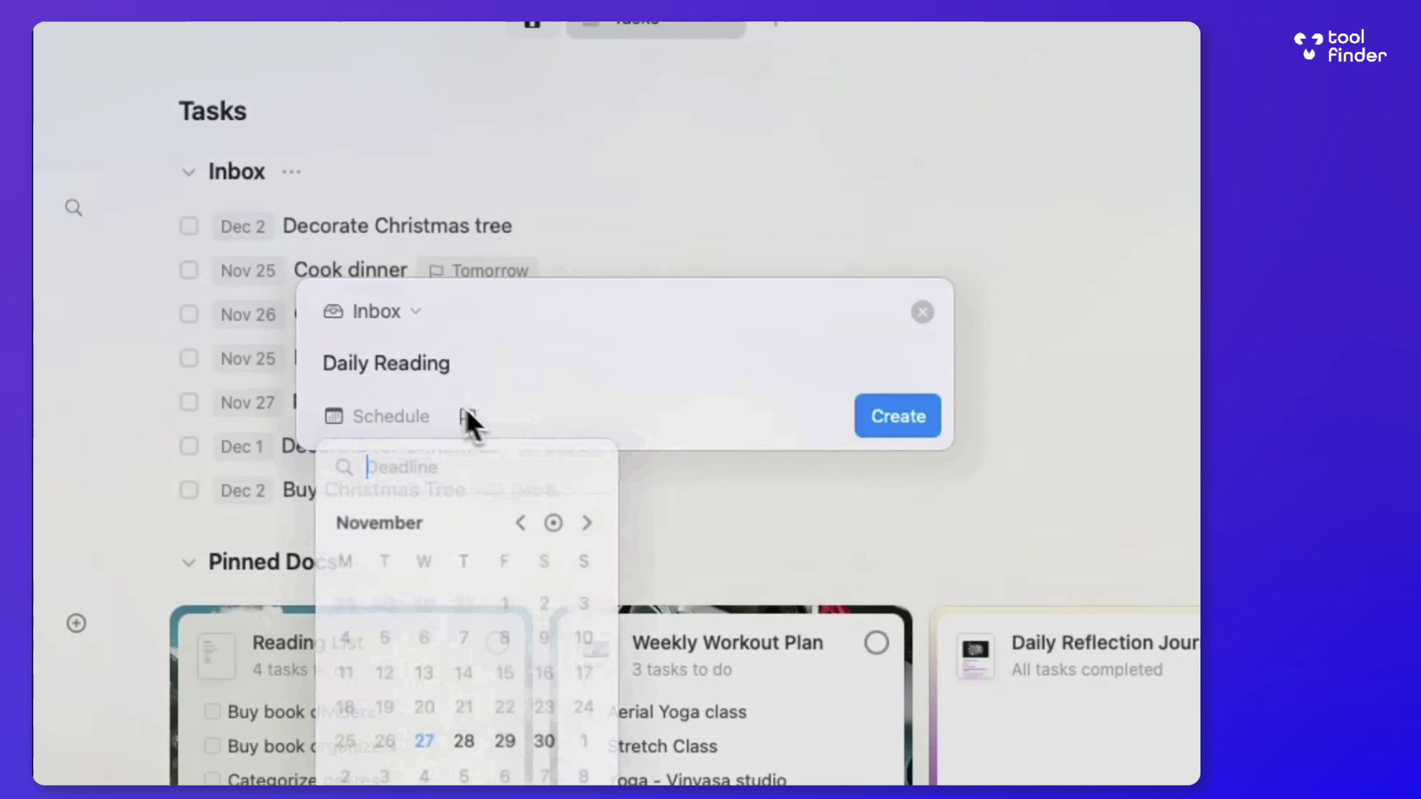
click(472, 412)
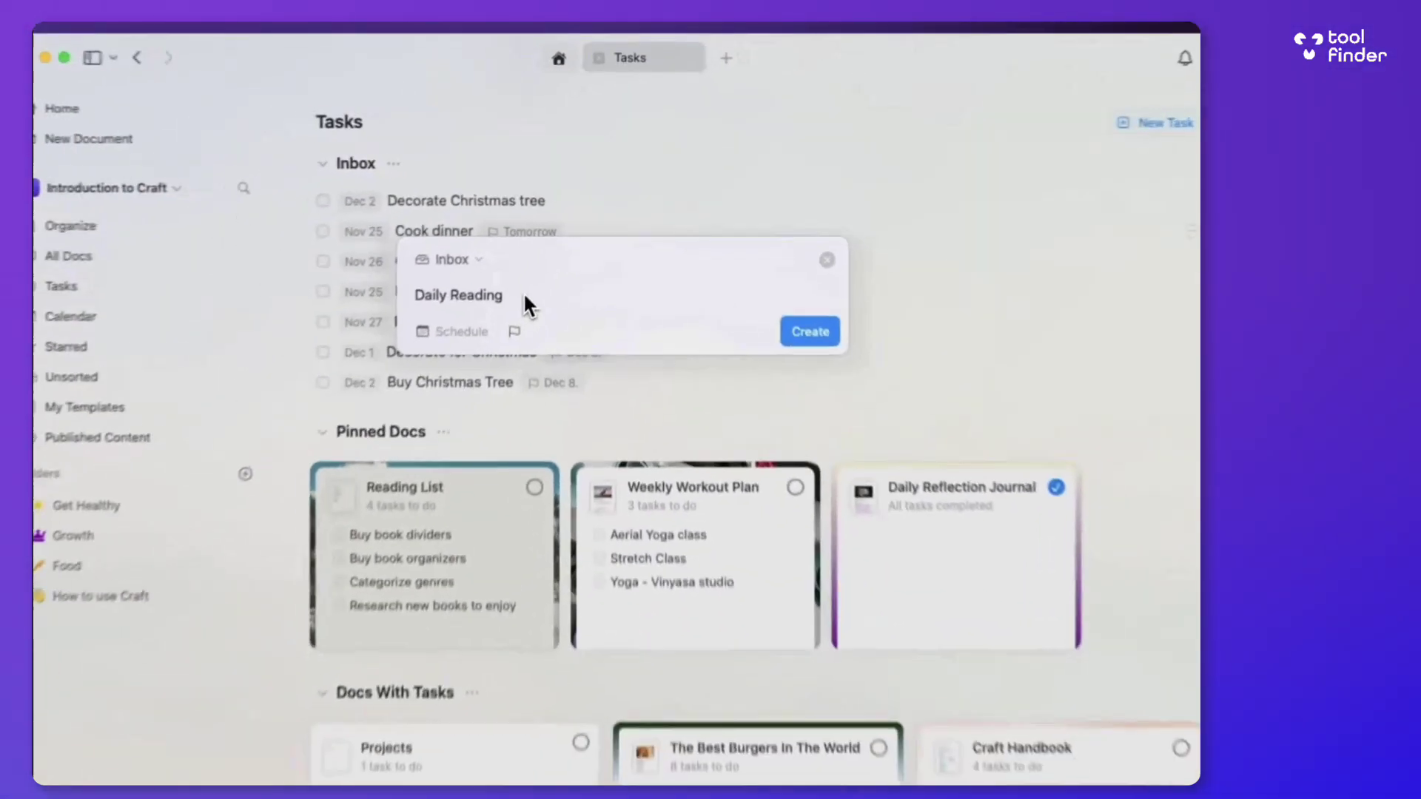
Add Daily Reading to the Inbox and view the documents it can be moved to
click(792, 319)
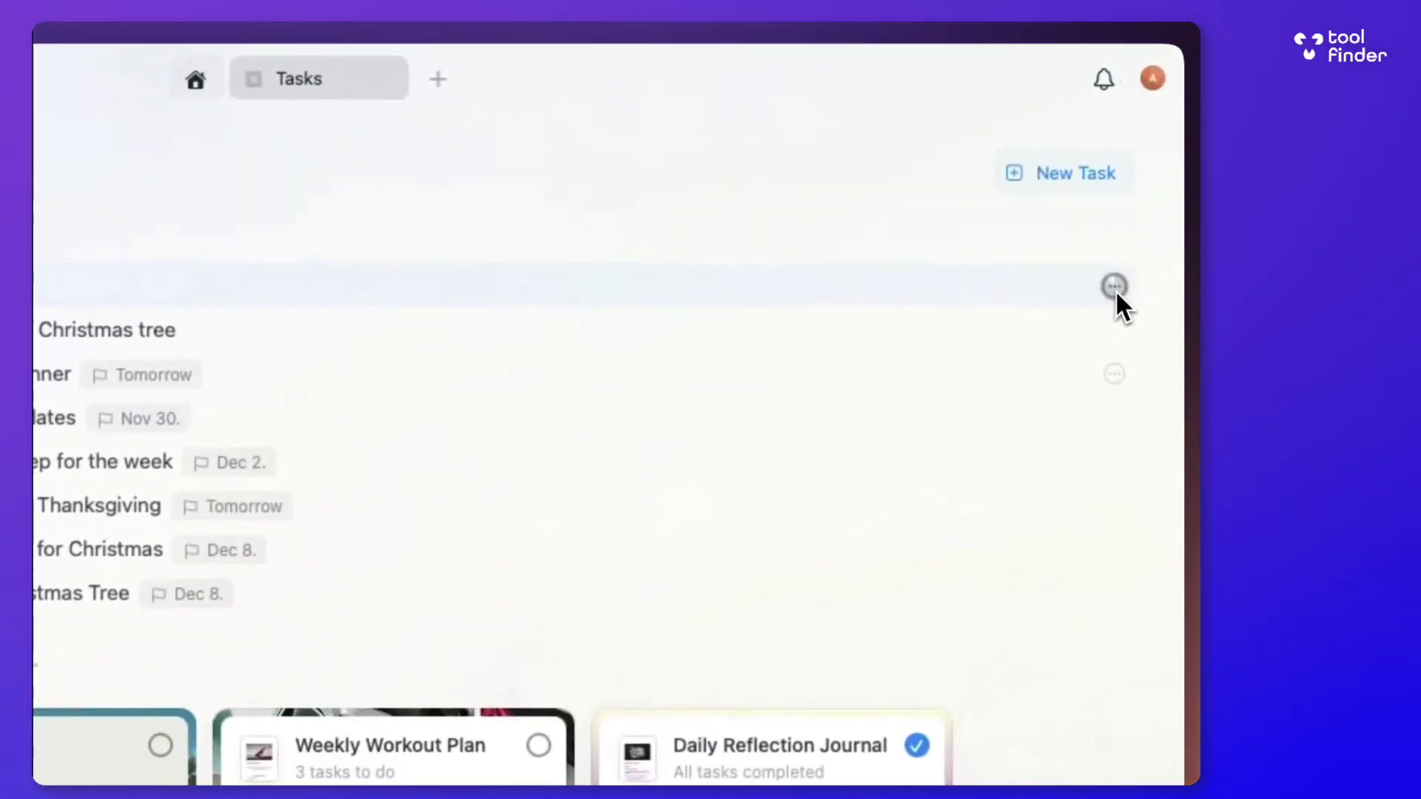
click(1115, 280)
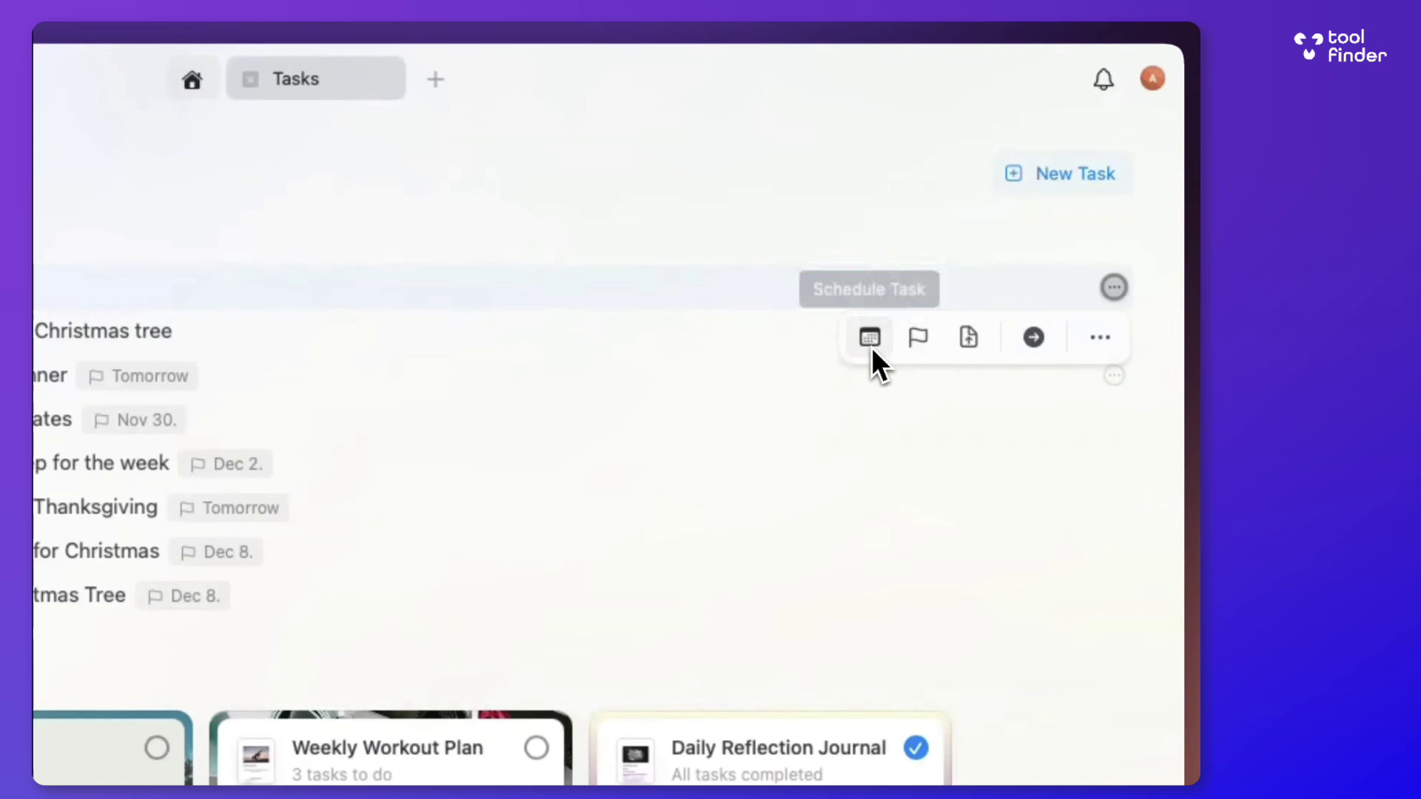
click(979, 349)
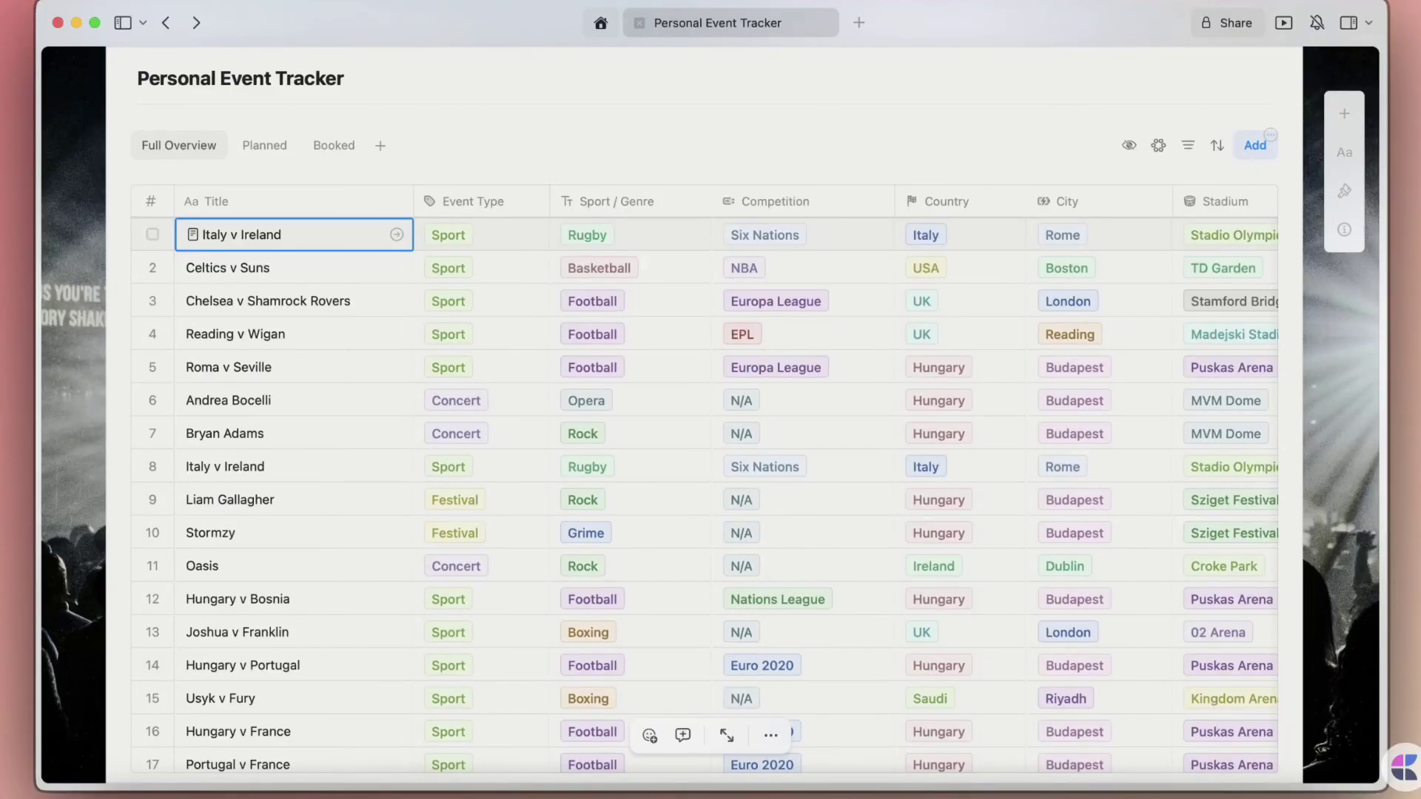
Inspect the event table's displayed fields, grouping, filter and sorting options without changing them
click(1129, 144)
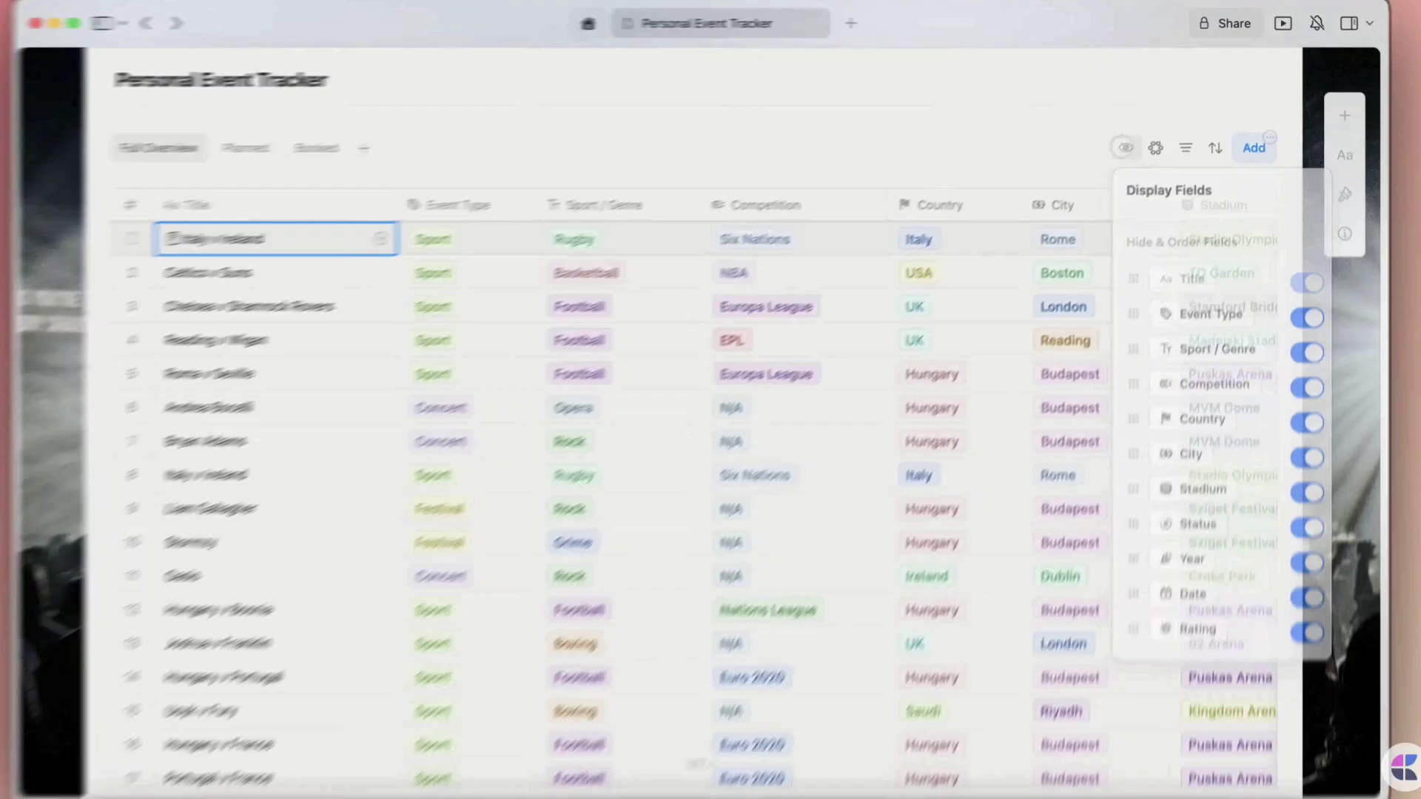
click(1062, 234)
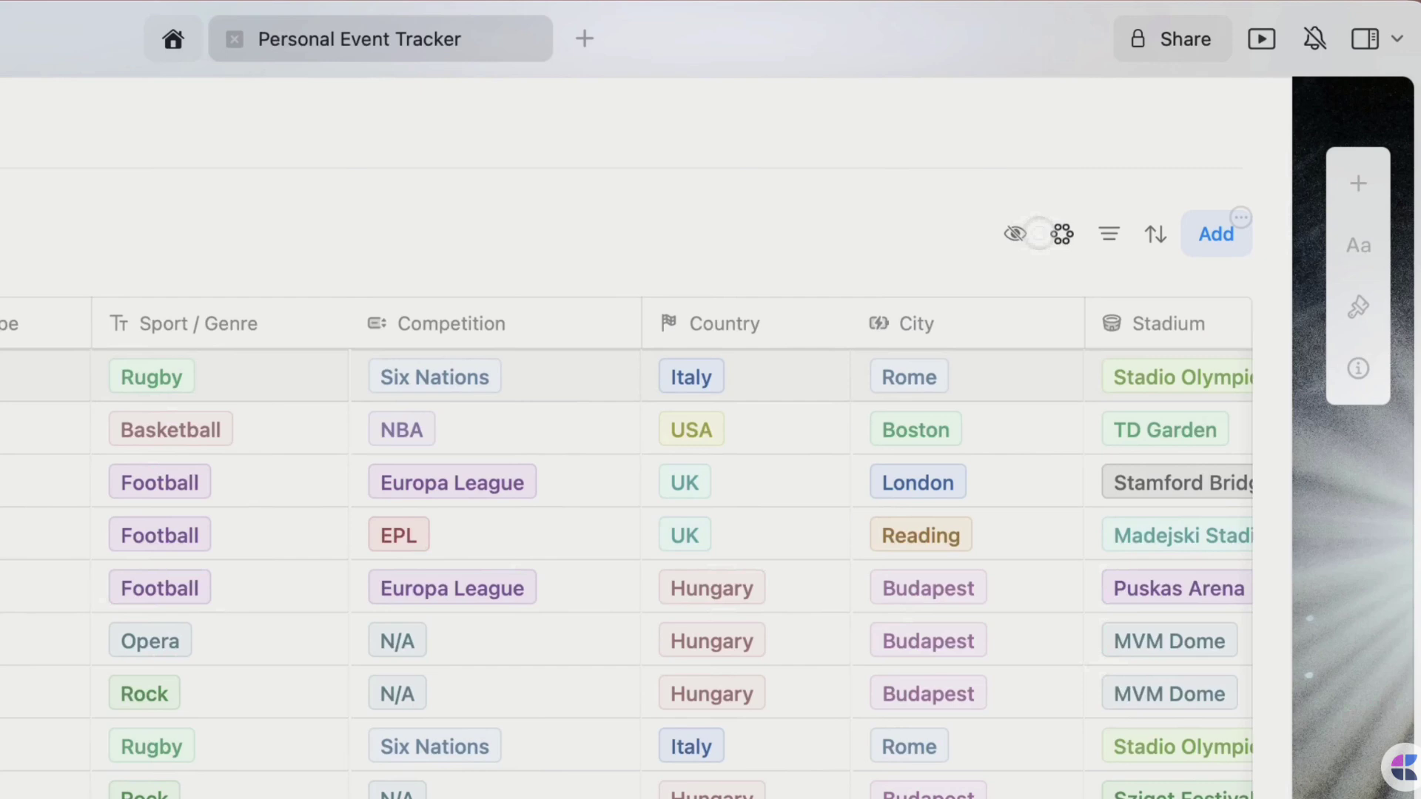
click(1062, 371)
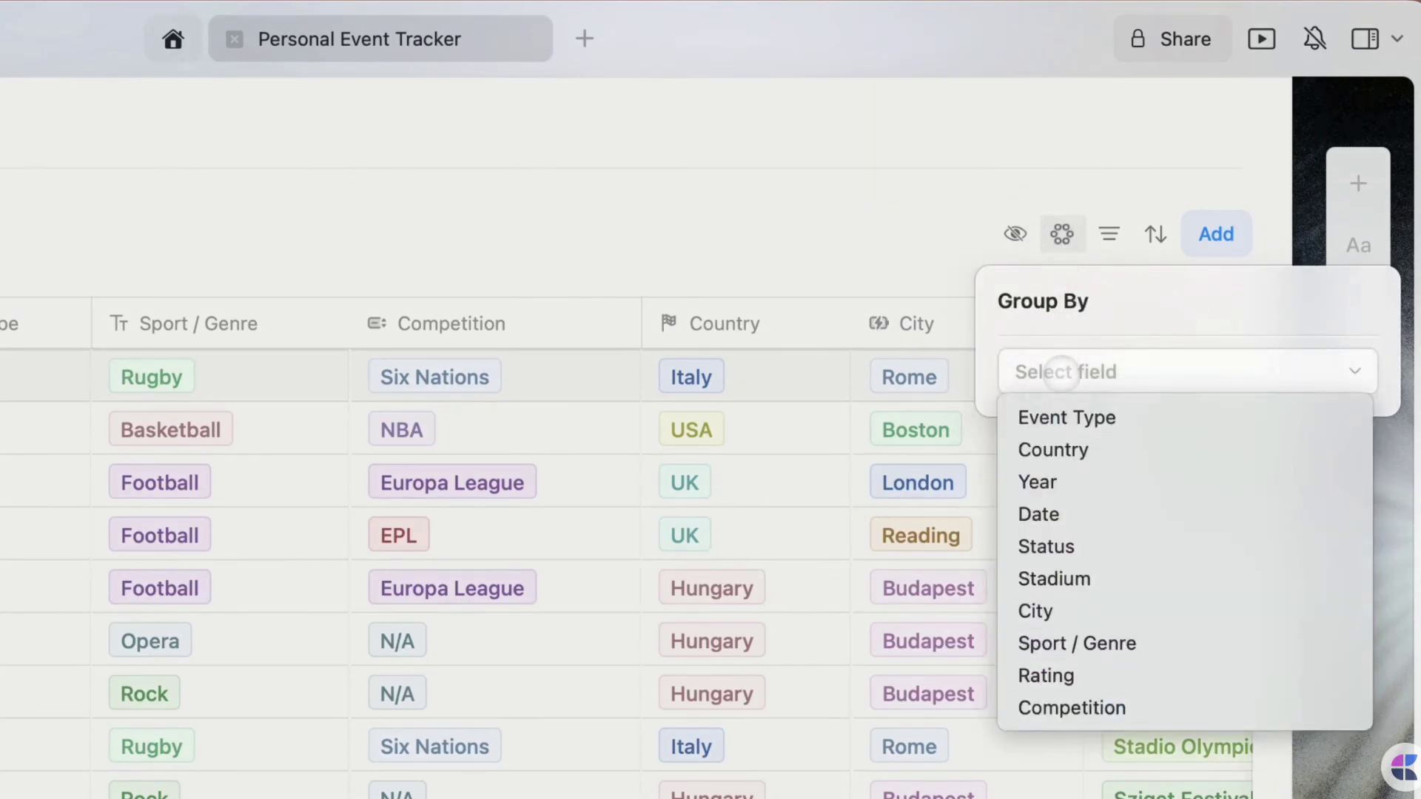
click(1108, 236)
click(1132, 235)
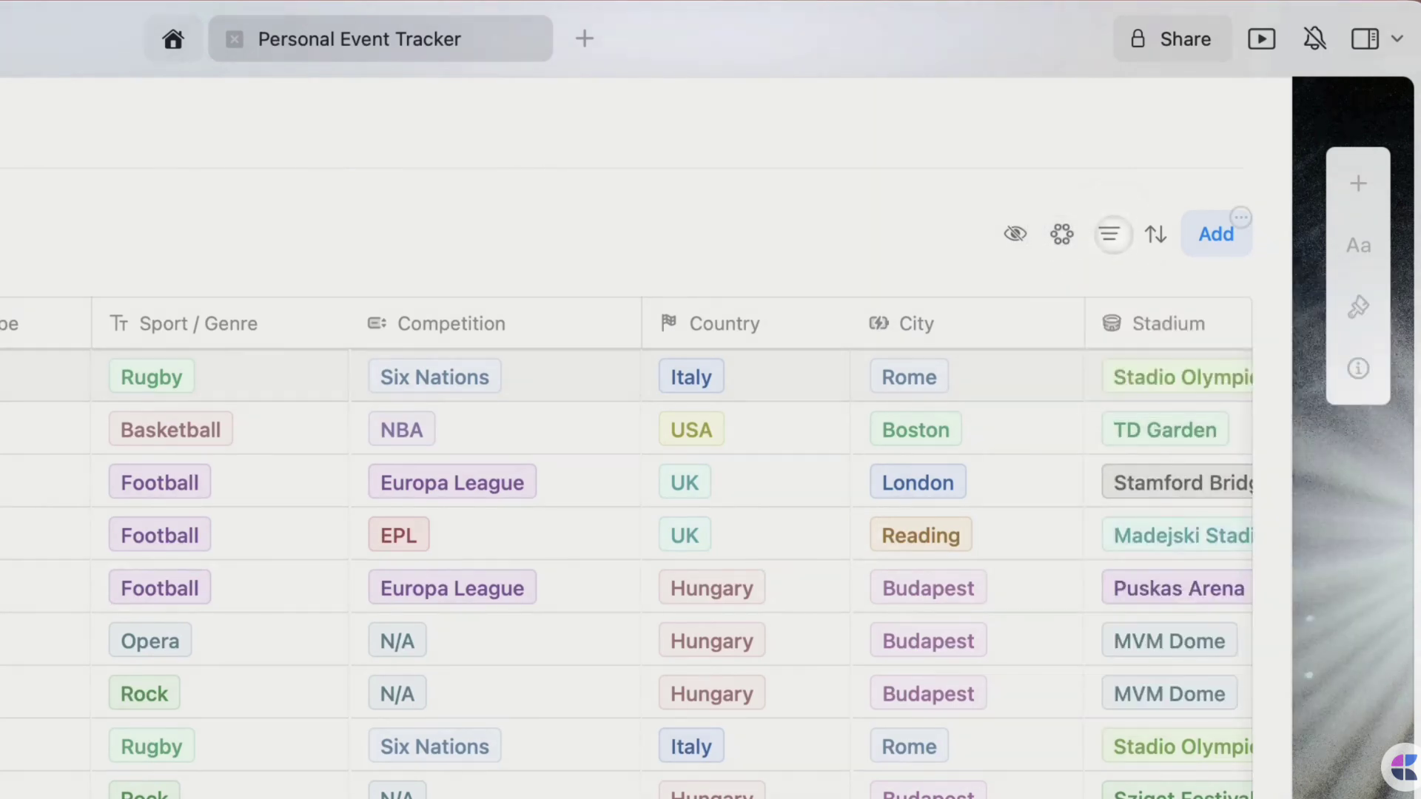
click(1156, 234)
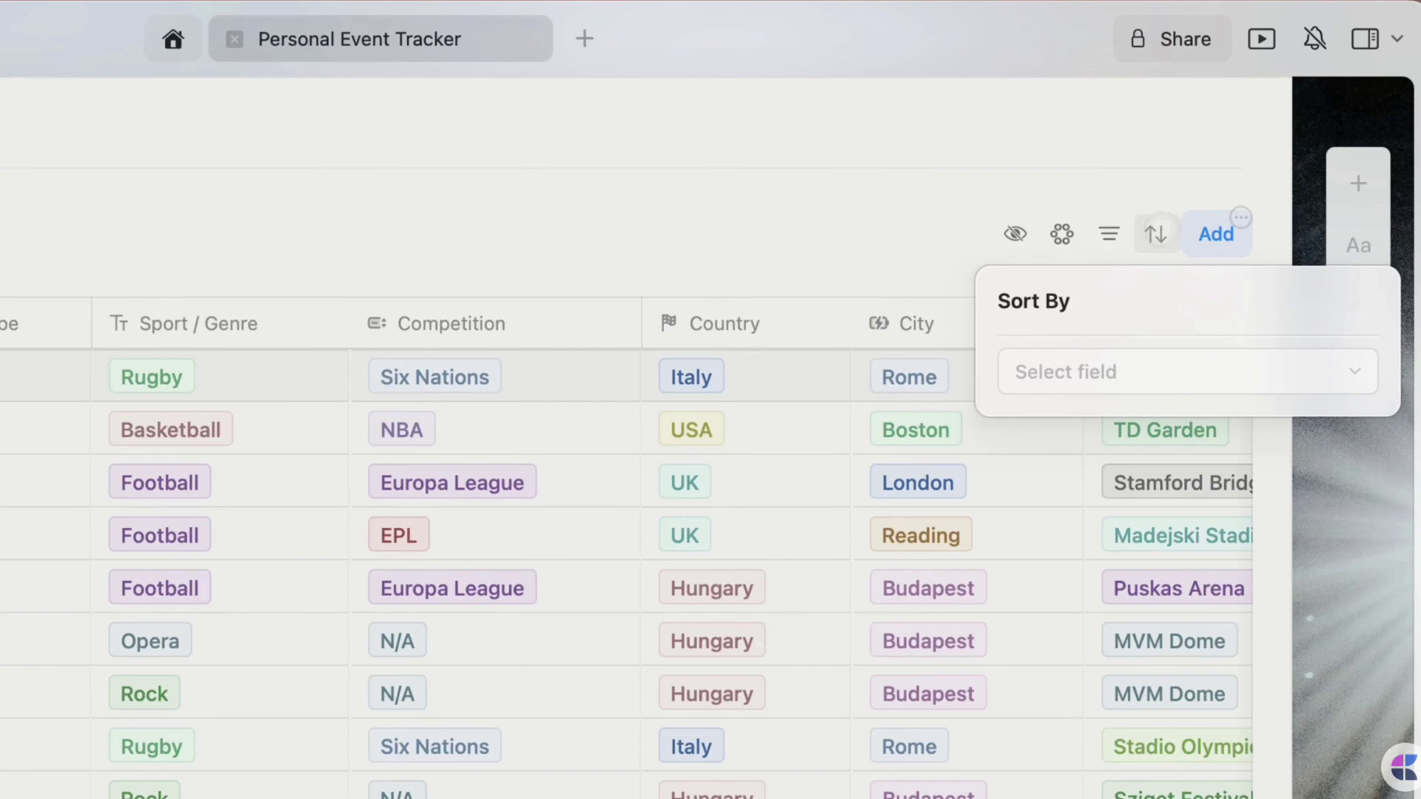
click(361, 245)
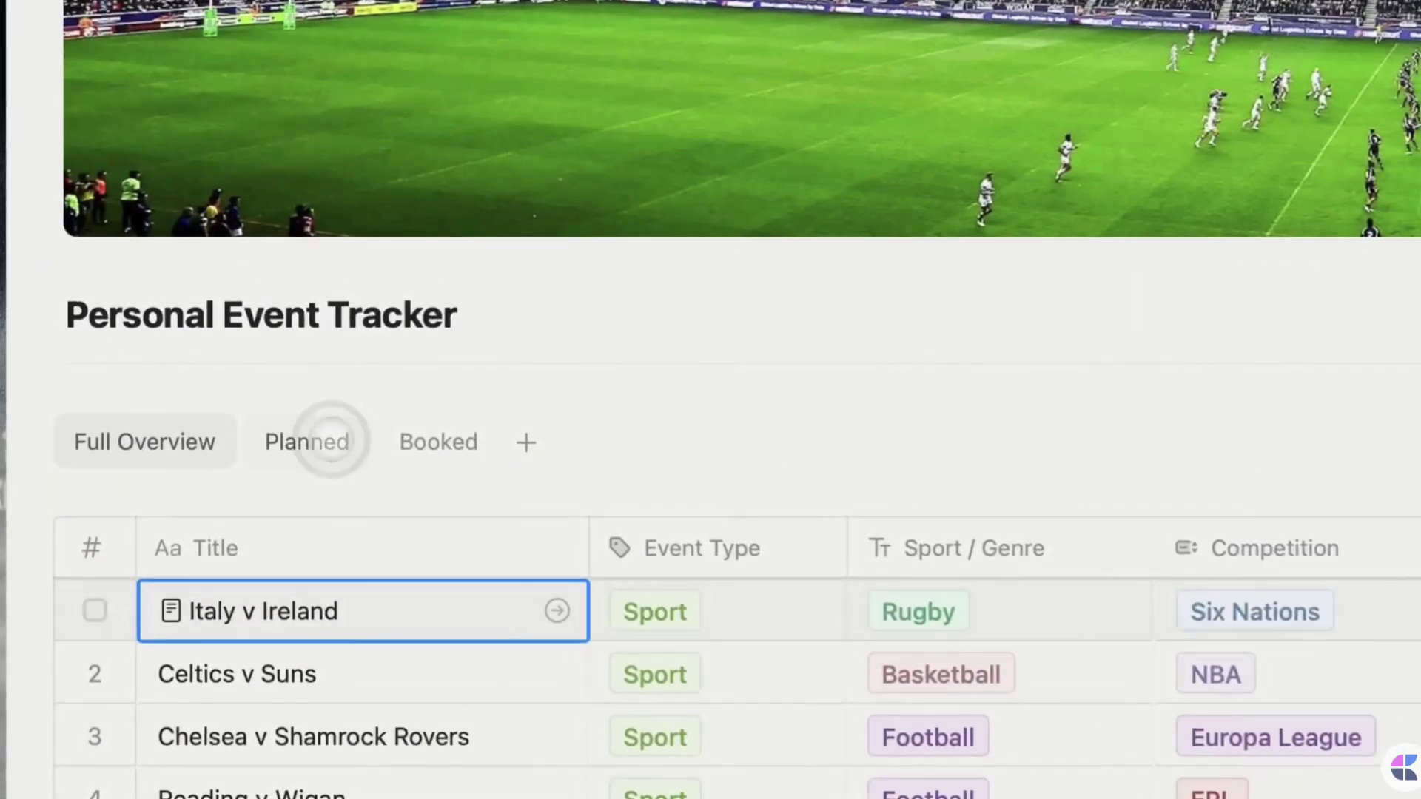
Look over the Planned view's filter settings and the Booked view, then return to Planned
click(276, 290)
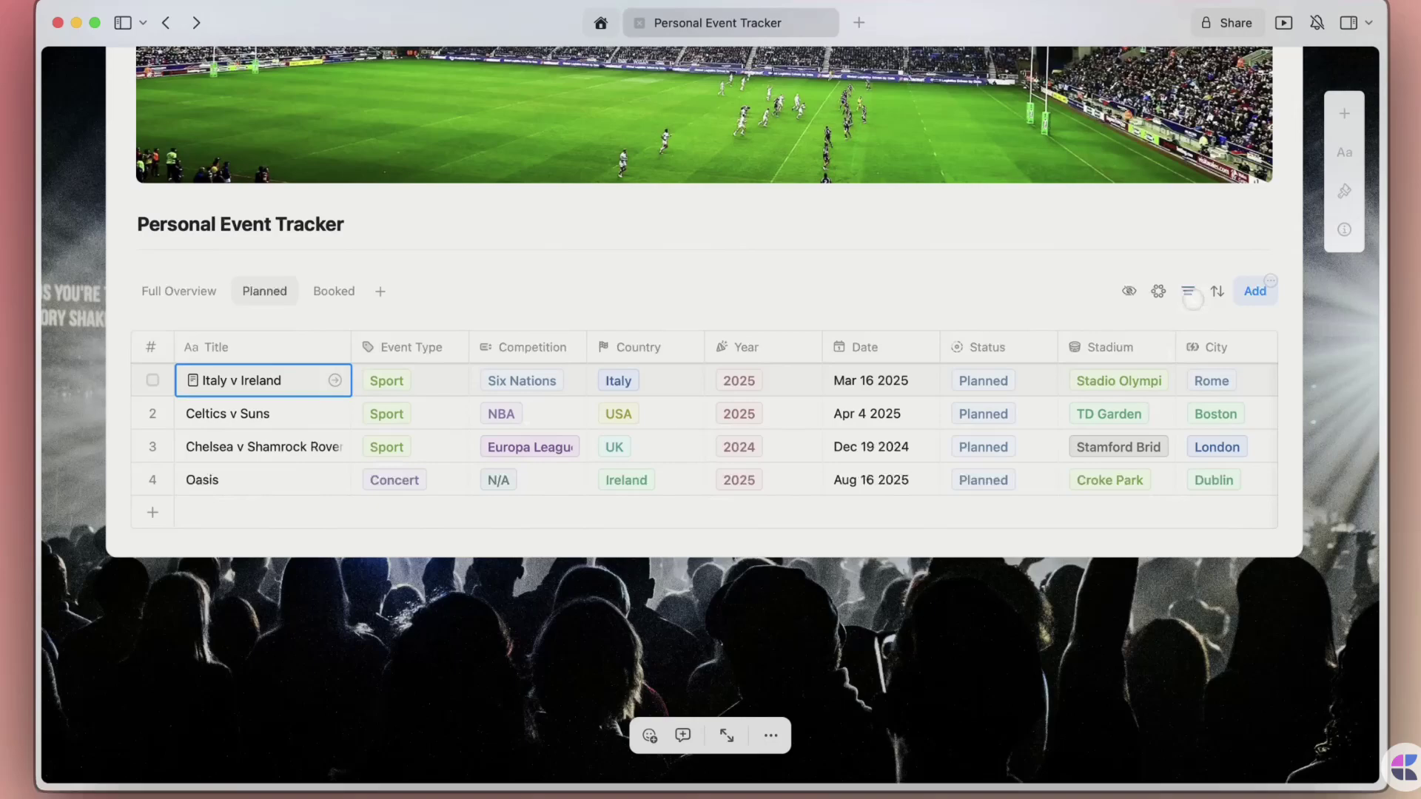
click(1420, 442)
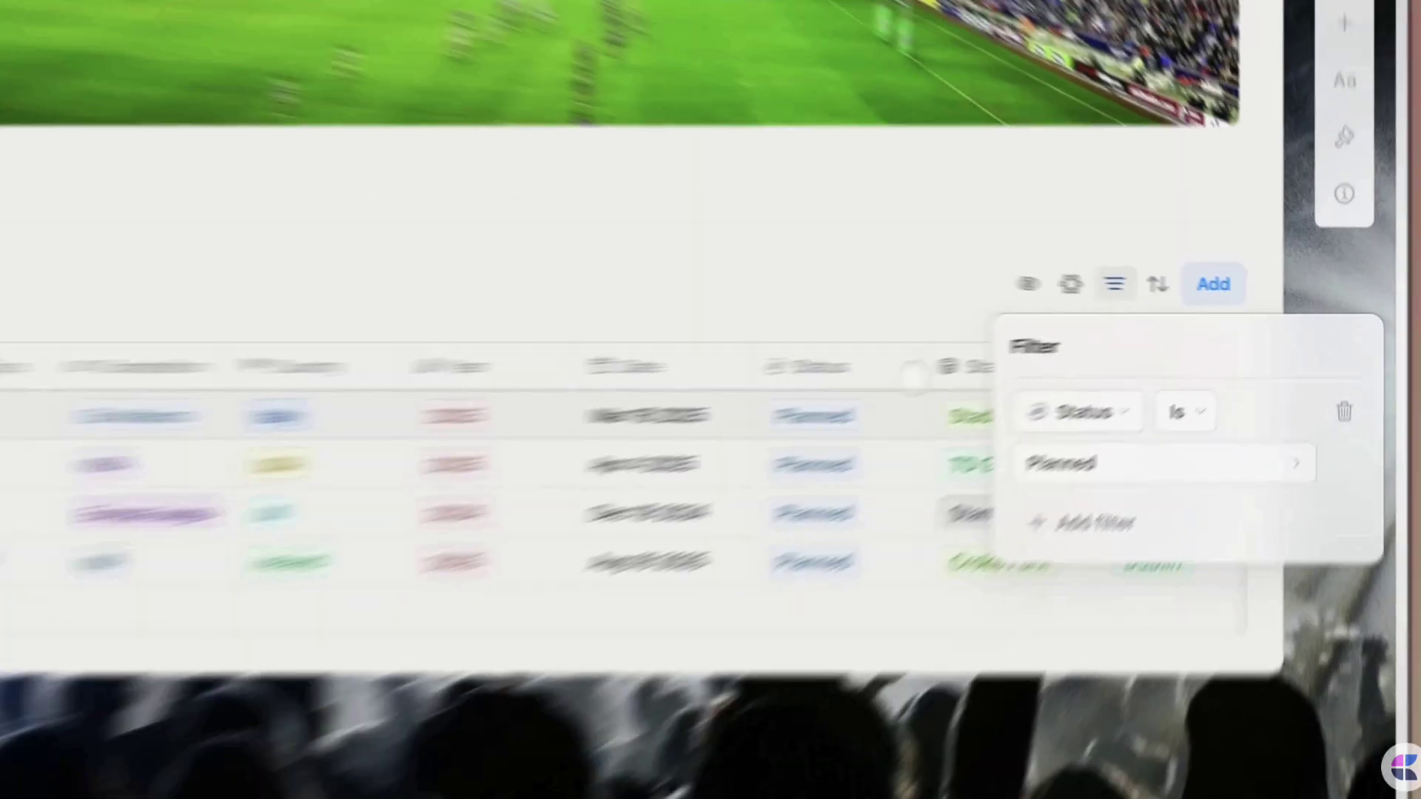
click(527, 308)
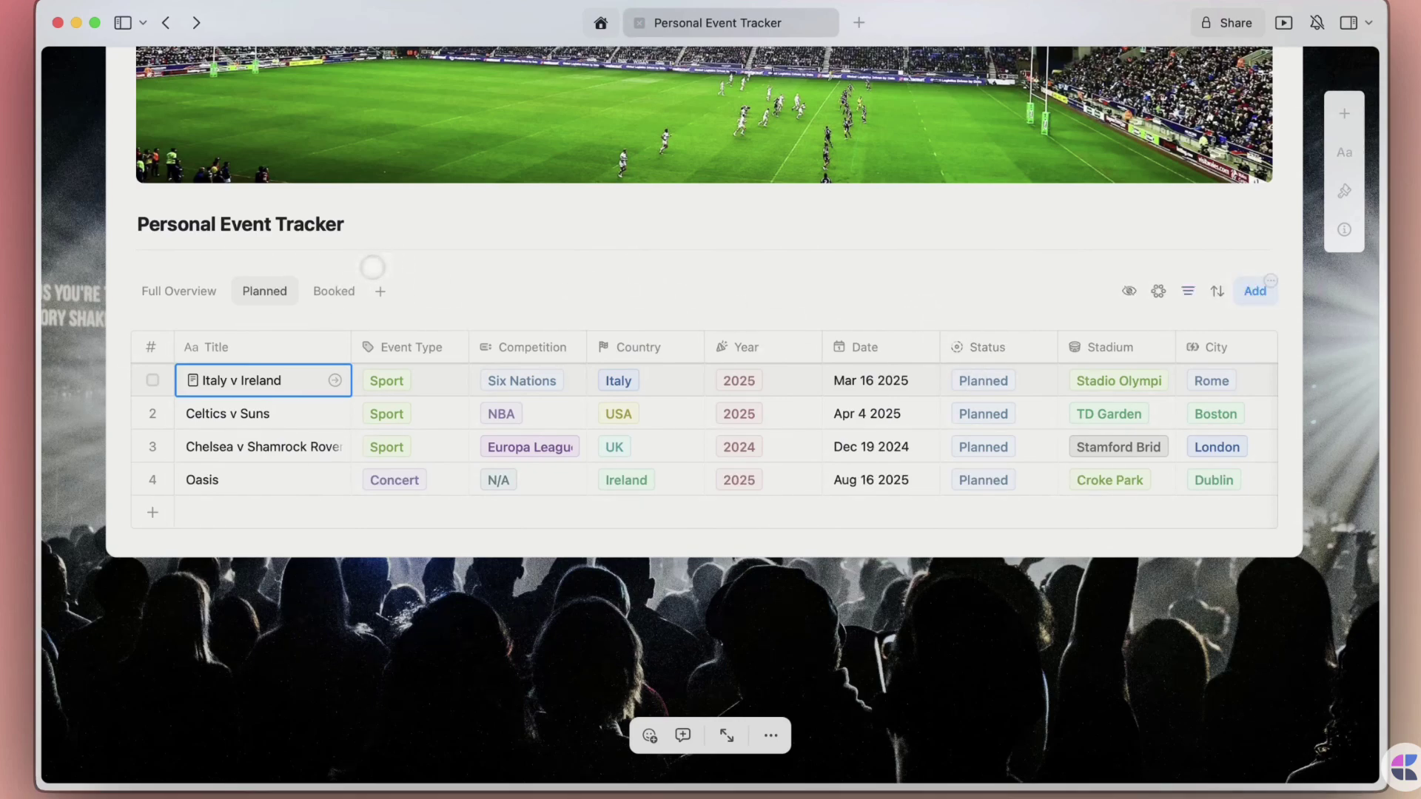
click(340, 288)
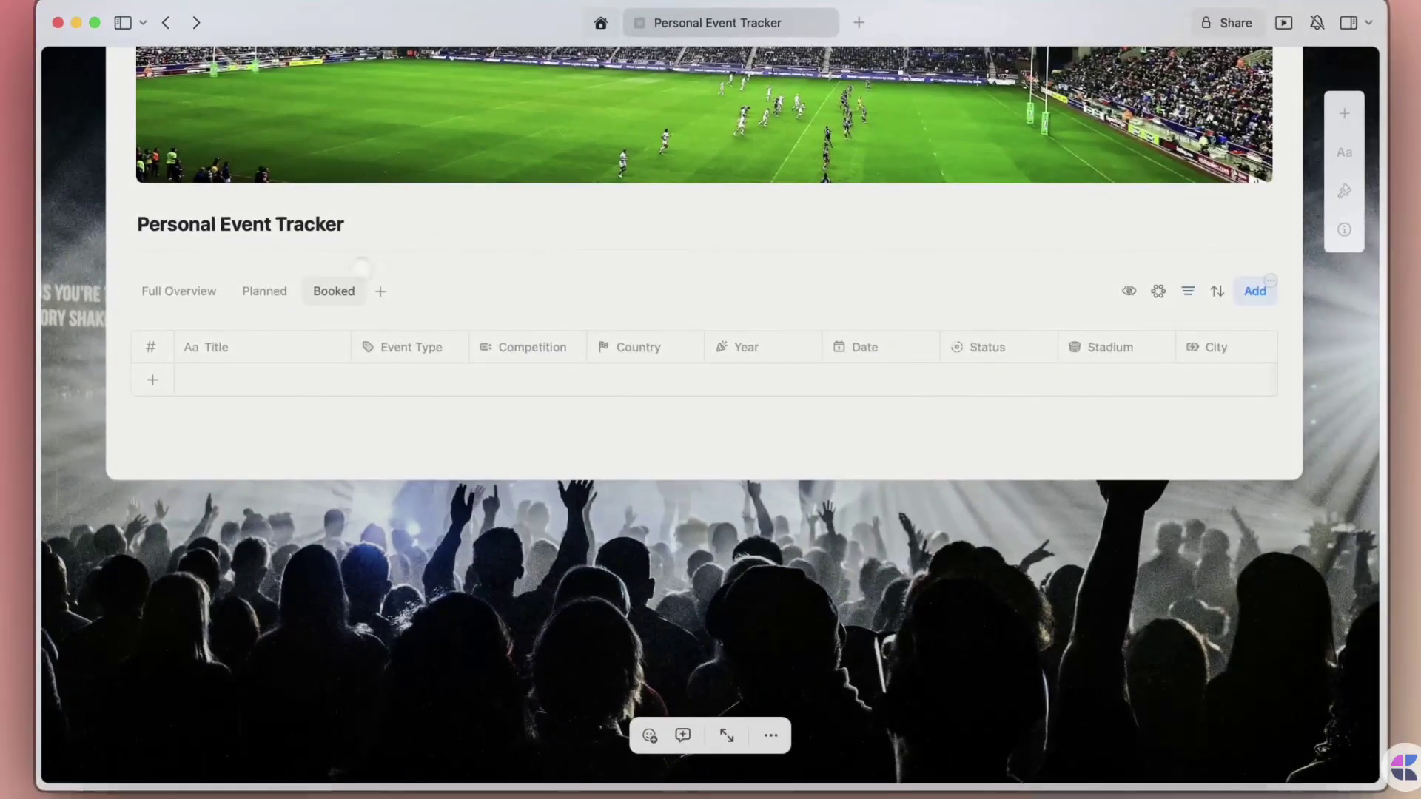
click(417, 400)
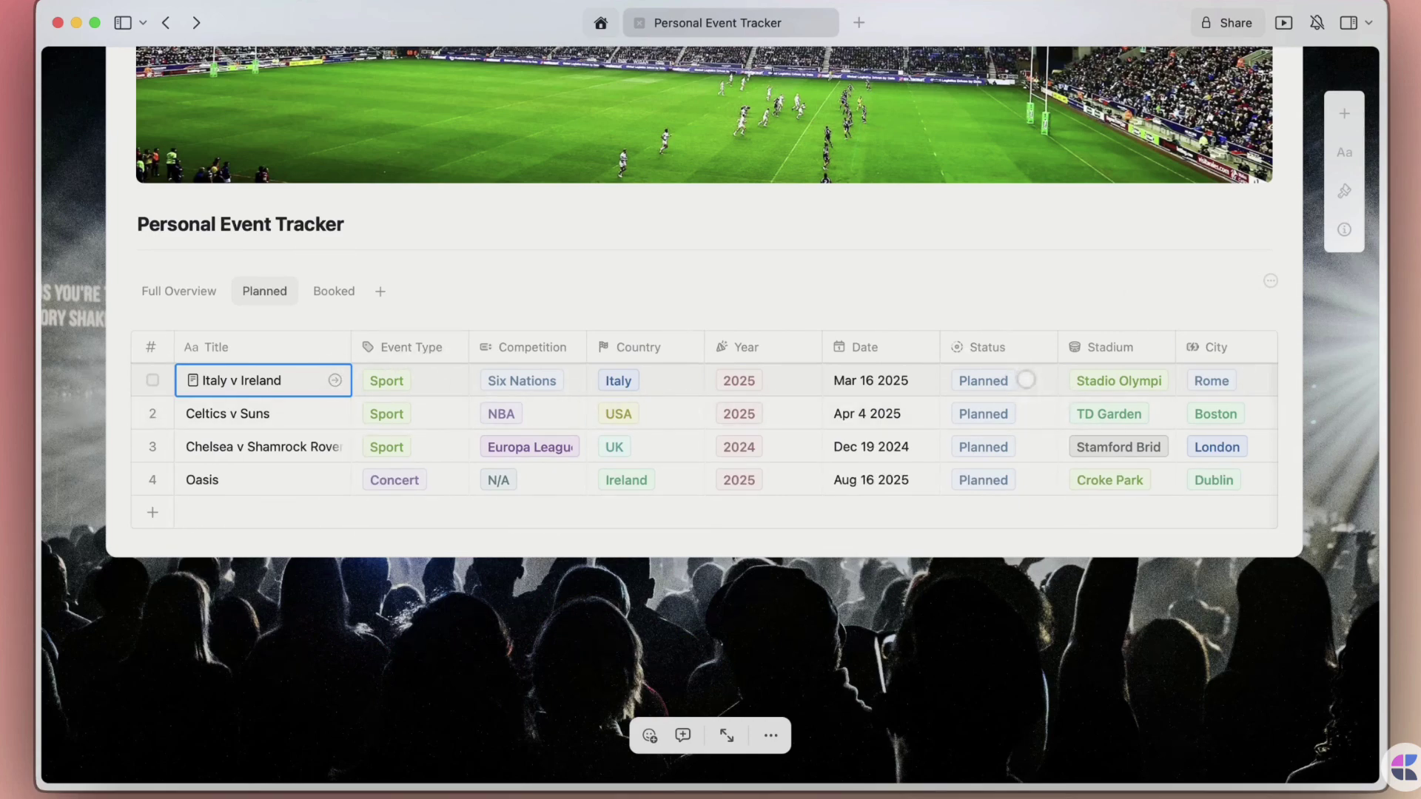
Set Italy v Ireland's status to Booked and confirm it in the Booked view
click(1025, 380)
click(995, 439)
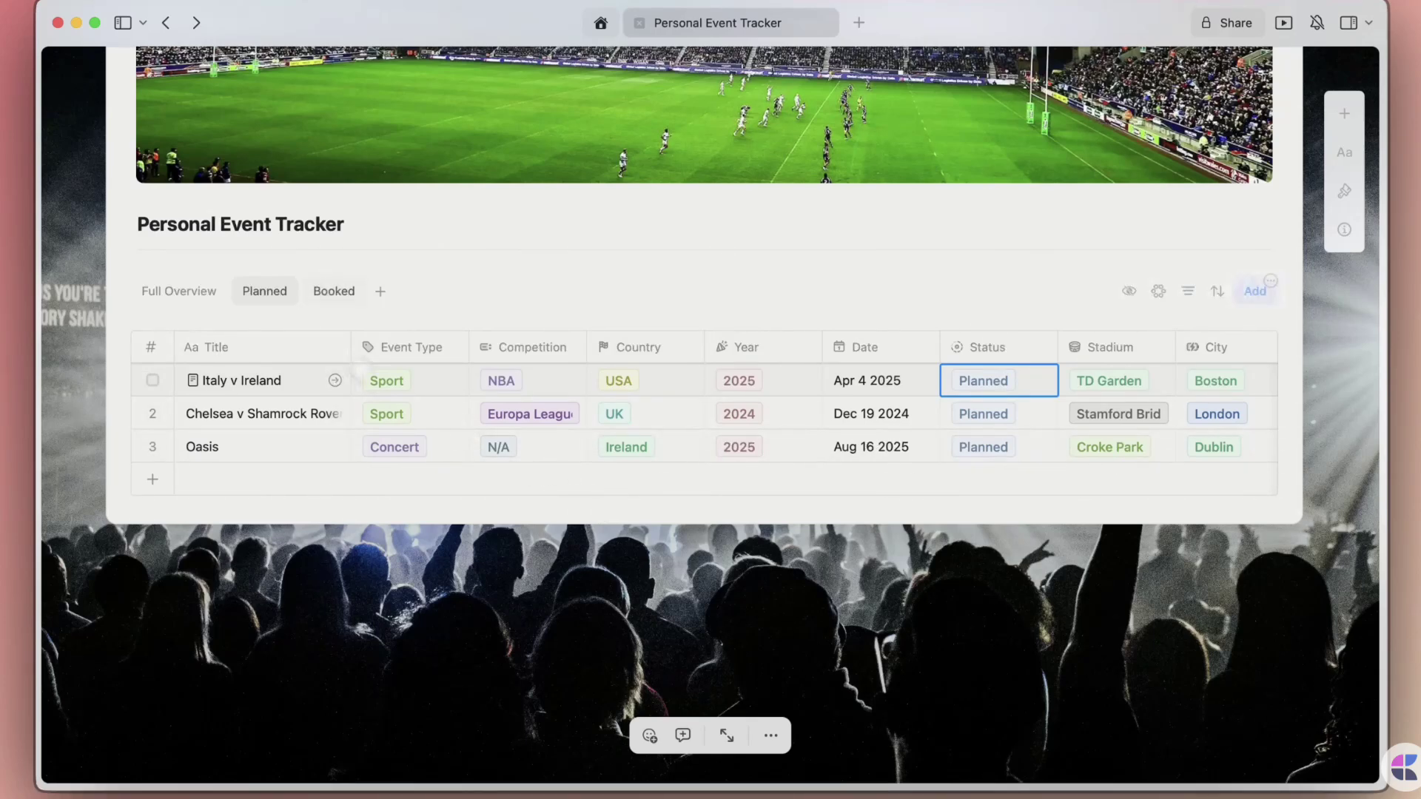
click(316, 294)
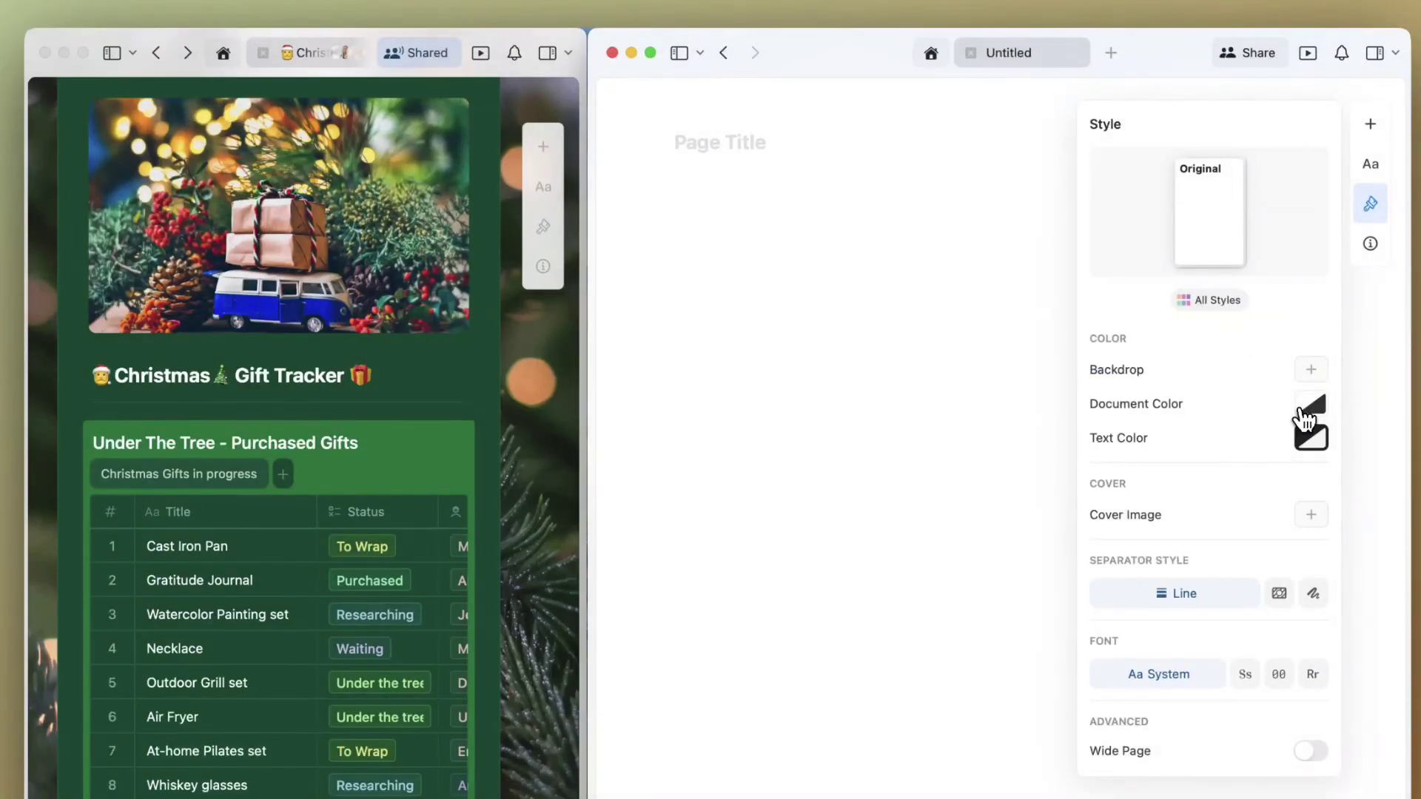
Set the page's document colour to a darkened brown
click(1307, 405)
click(1184, 522)
click(1184, 462)
drag(1116, 587, 1095, 586)
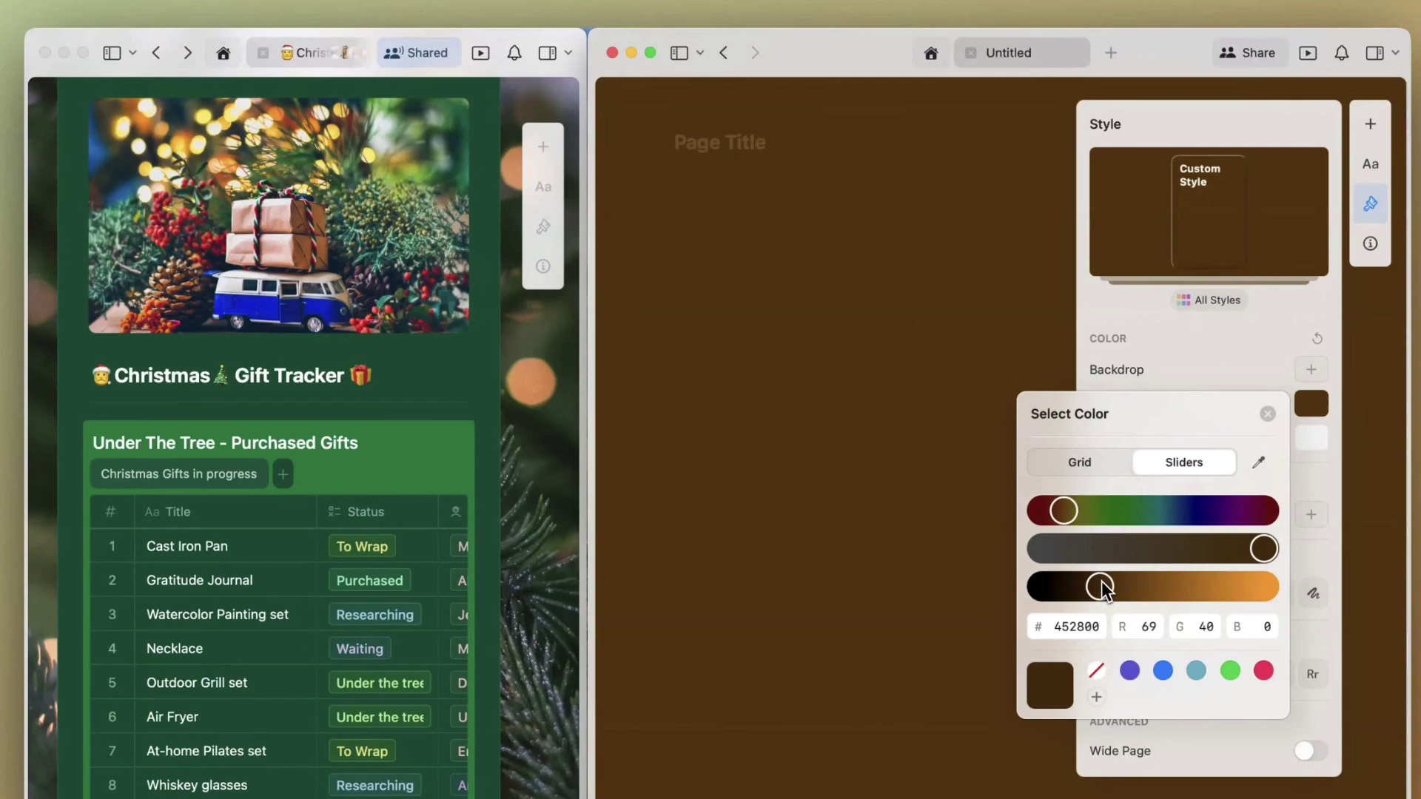
click(1267, 414)
Search Unsplash for 'twinkly lights' and use the ornaments photo as the page backdrop
click(1267, 447)
click(1311, 369)
click(1243, 428)
click(1161, 583)
click(1087, 170)
text(twinkly lights)
scroll(971, 530, down, 3)
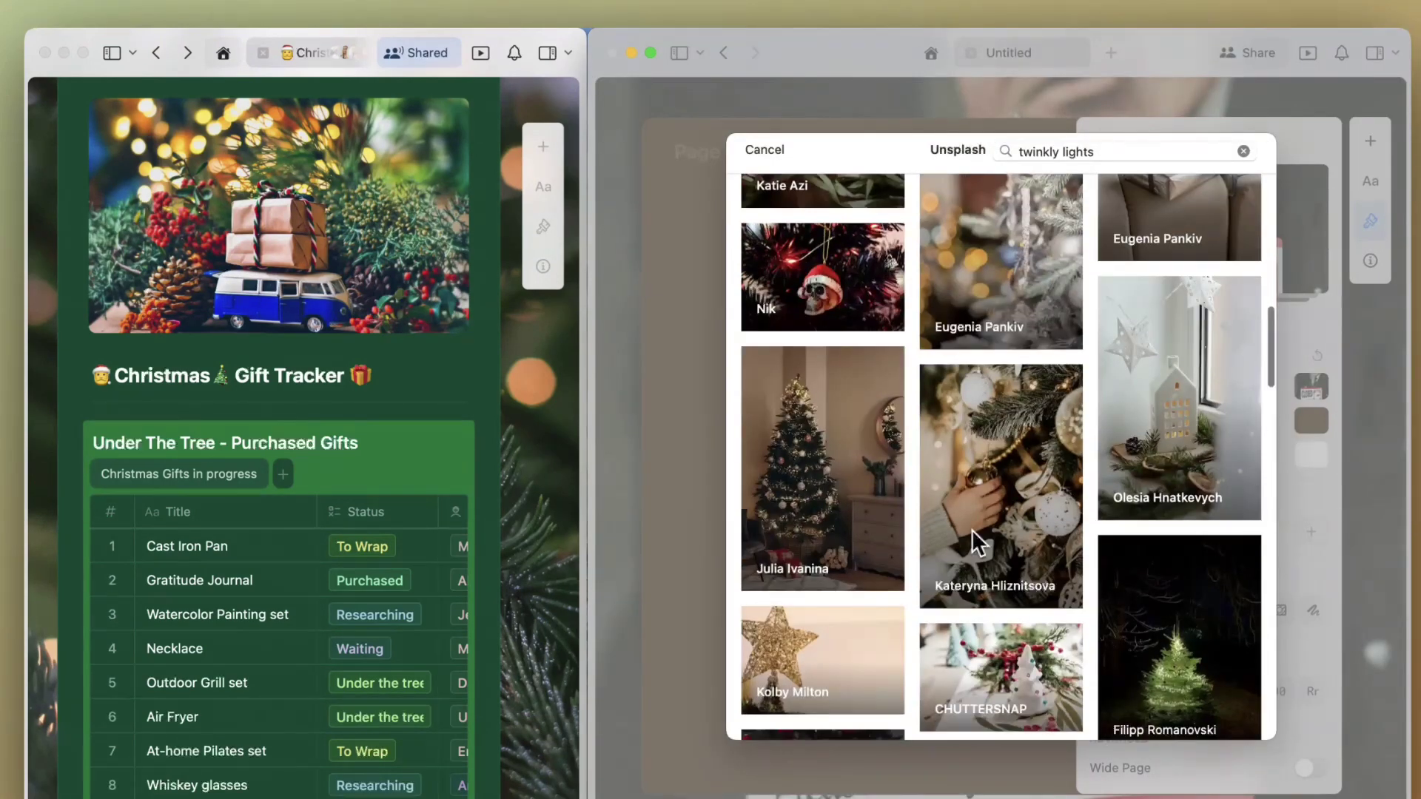
click(971, 530)
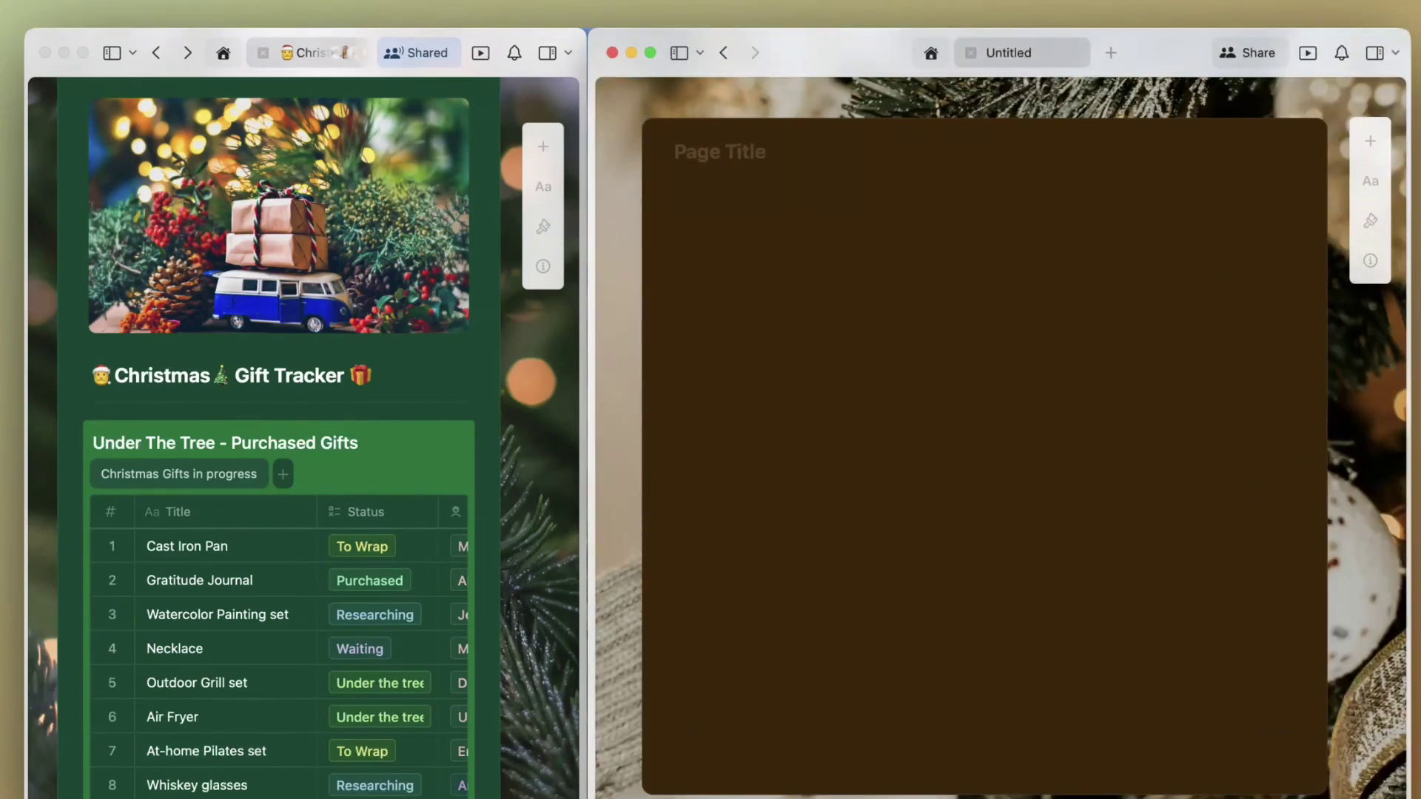
Add an Unsplash Christmas tree photo as the page cover, cropped and confirmed
click(1370, 180)
click(1308, 387)
text(twinkly lights)
click(1232, 527)
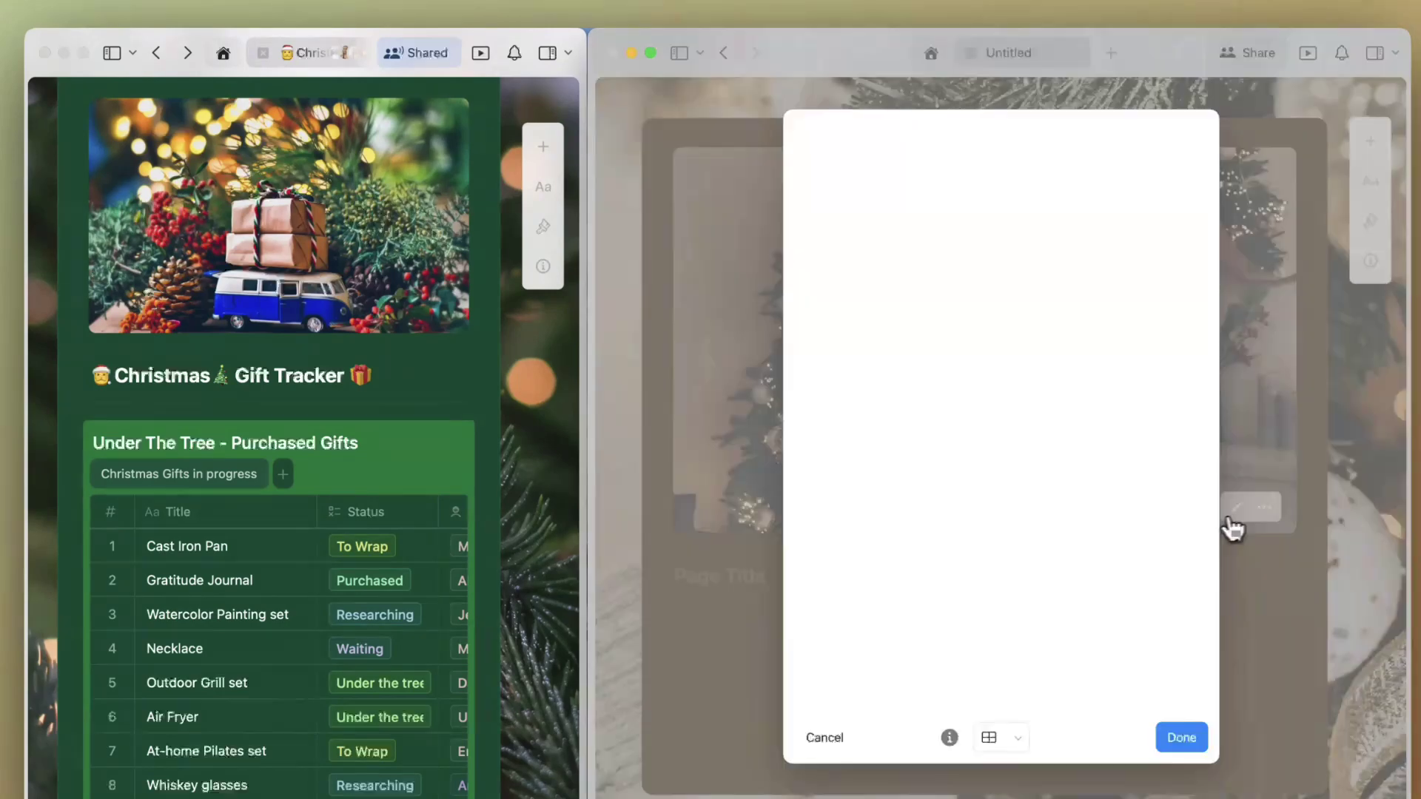
click(1182, 737)
Title the page 'Christmas Style' and insert a collection
click(824, 691)
text(Christmas Style)
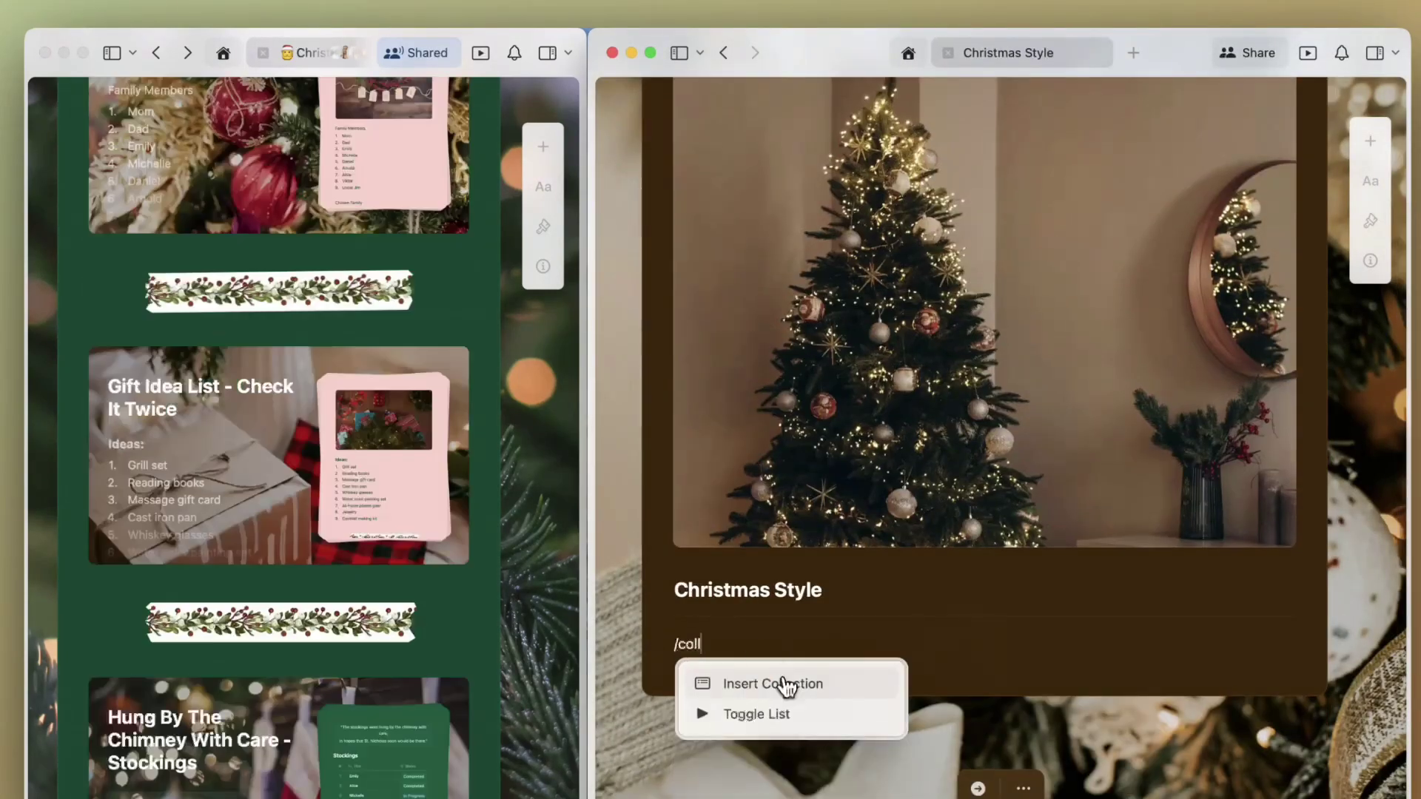
click(786, 681)
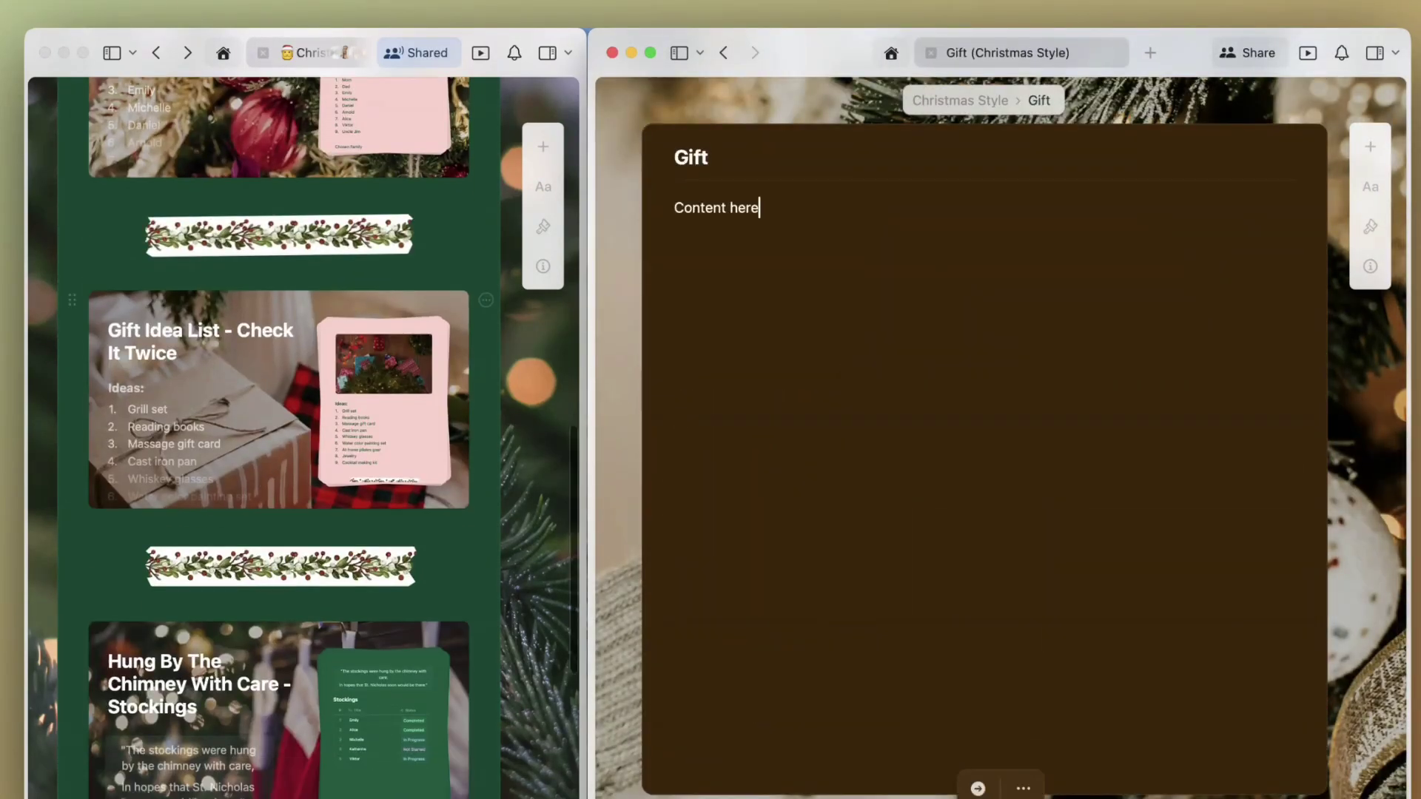
Check the Gift Idea List card in the Christmas Gift Tracker, then return to Christmas Style
click(425, 419)
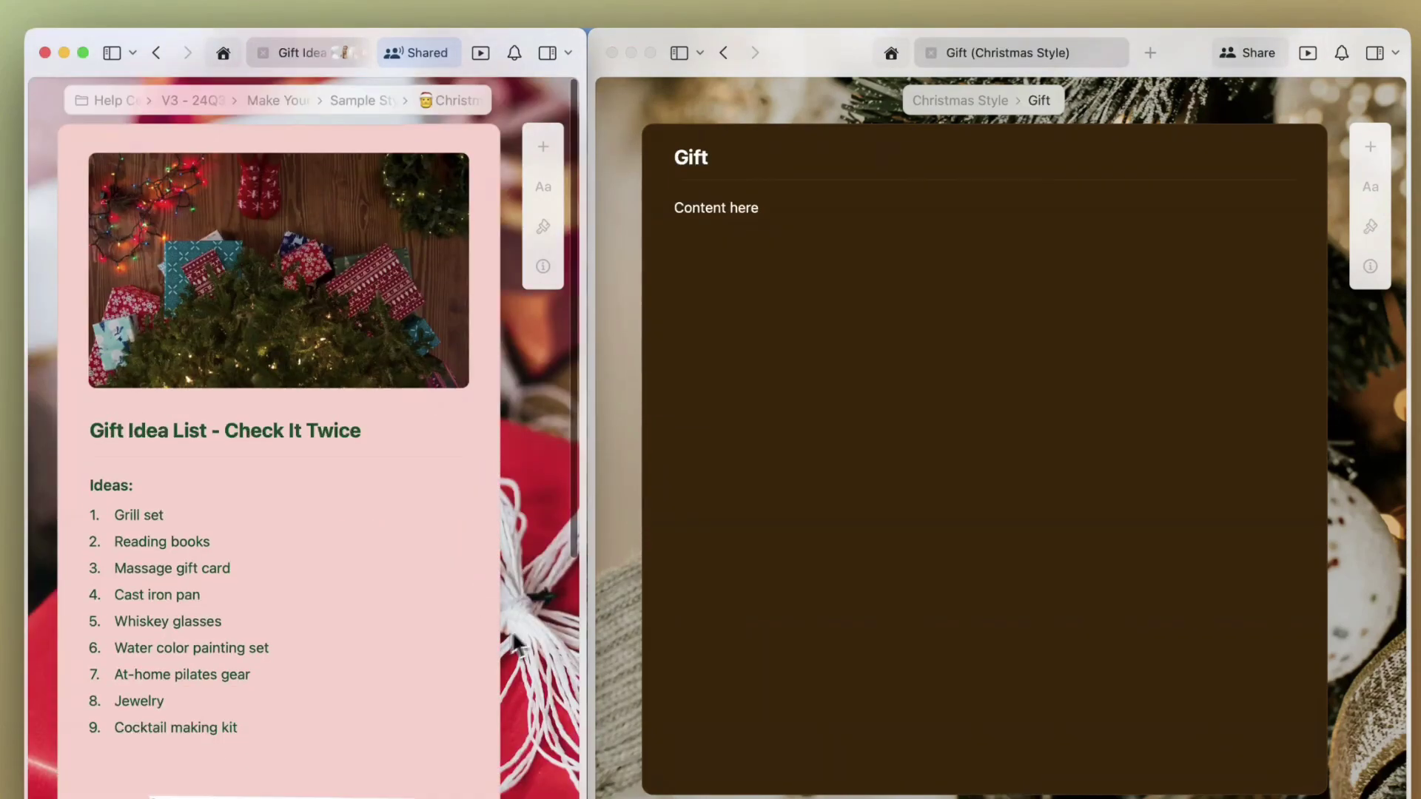
click(436, 107)
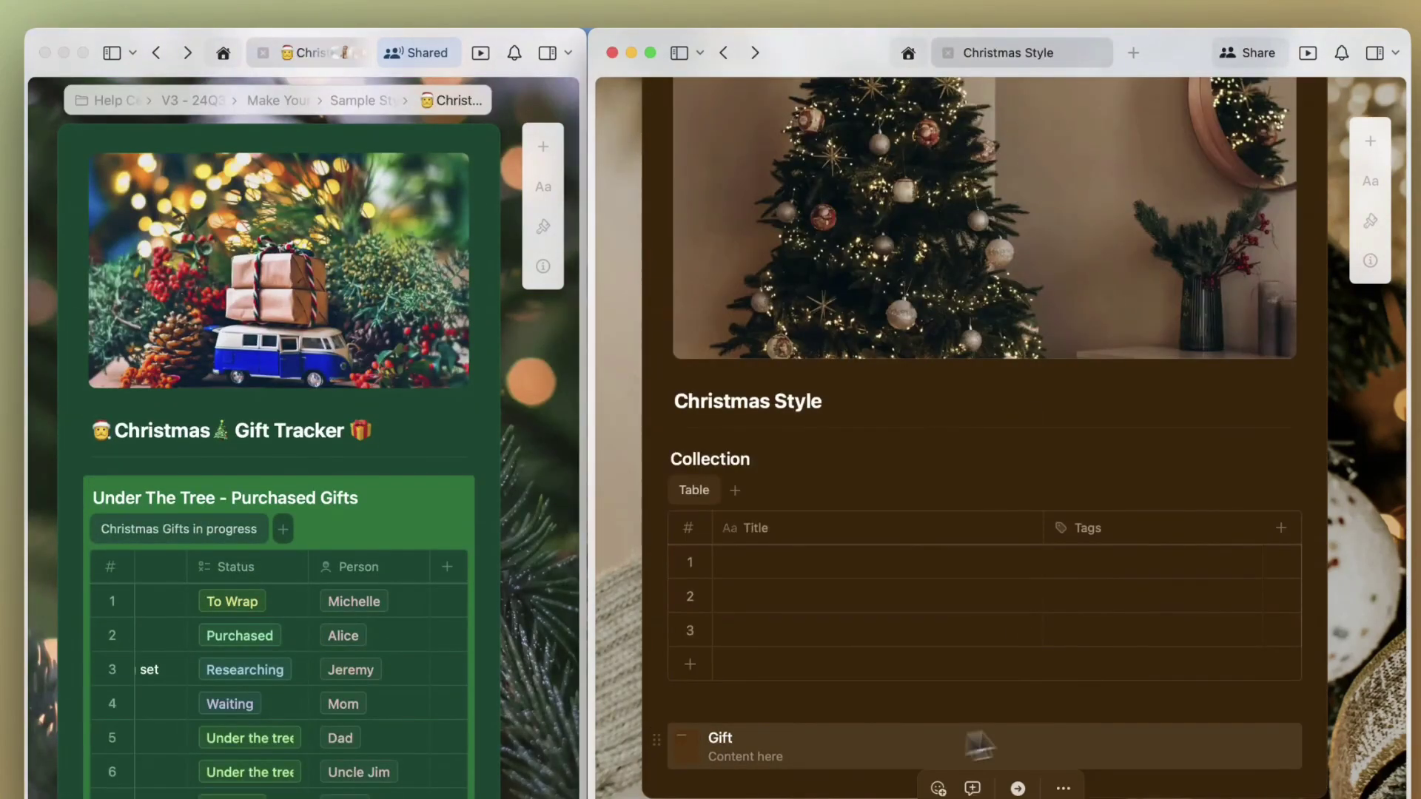
click(977, 745)
Give the Gift card a photo style and make the page divider a wavy line
click(1230, 601)
click(1364, 393)
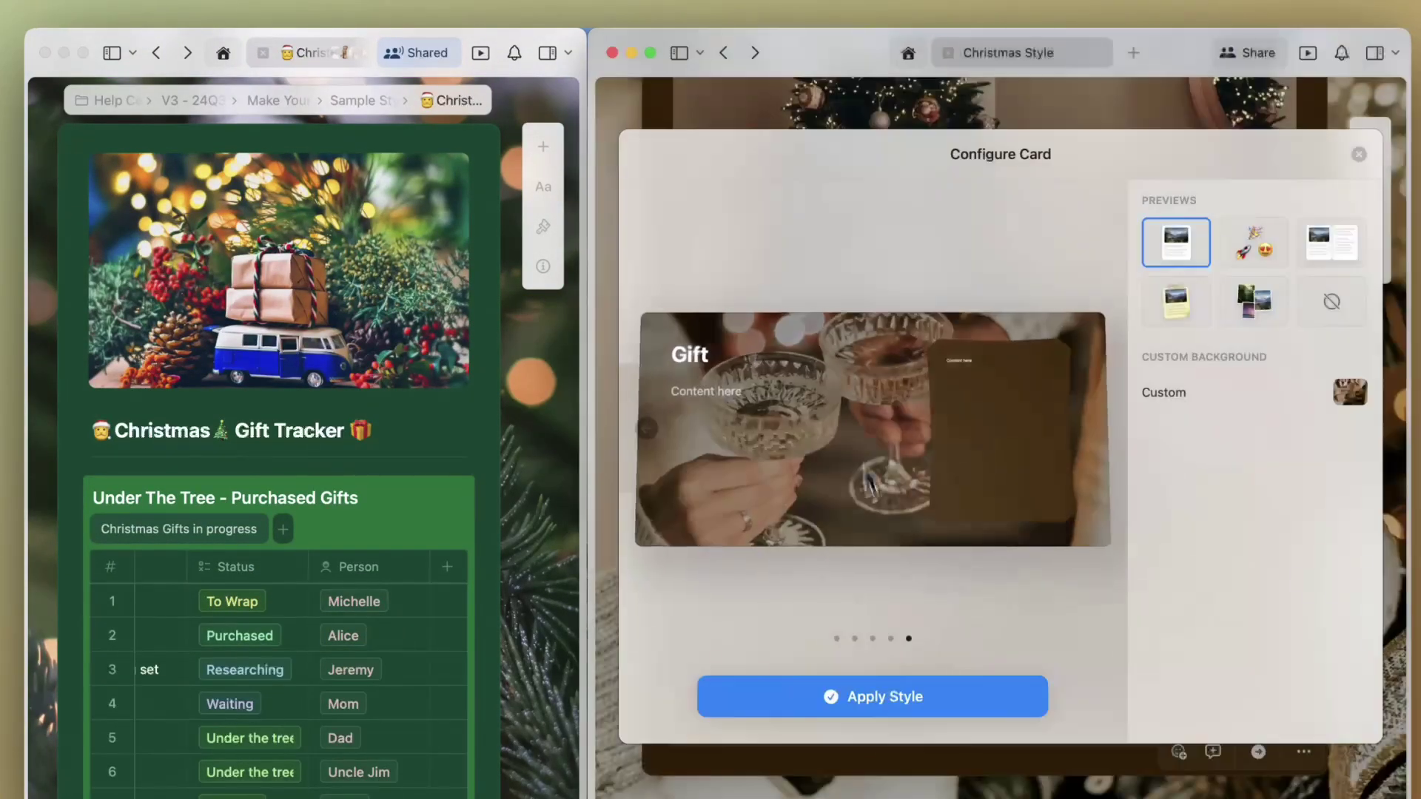
click(925, 694)
scroll(962, 370, down, 4)
click(1369, 141)
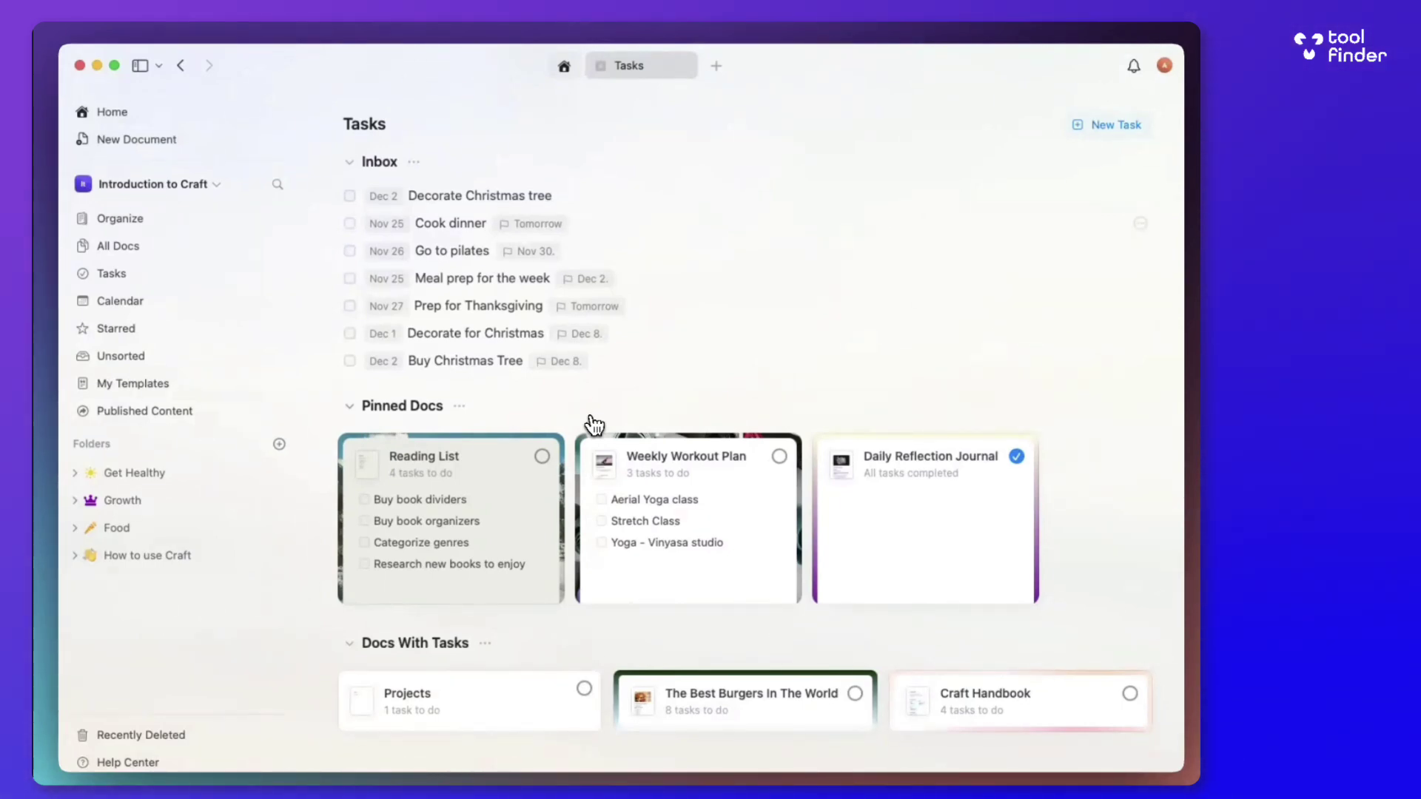
Start a new Inbox task named Daily Reading and open its schedule and deadline calendar
scroll(555, 518, down, 1)
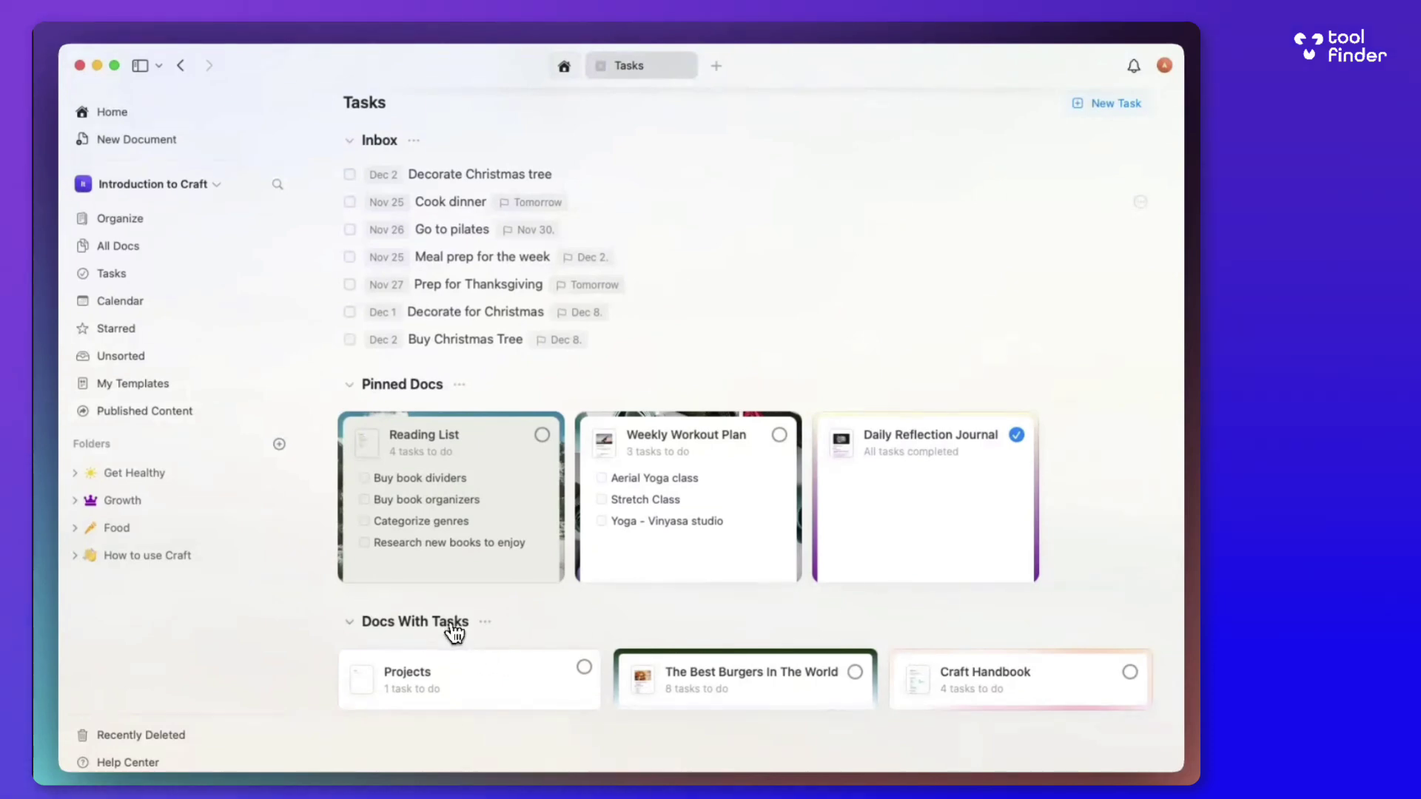
scroll(473, 639, up, 1)
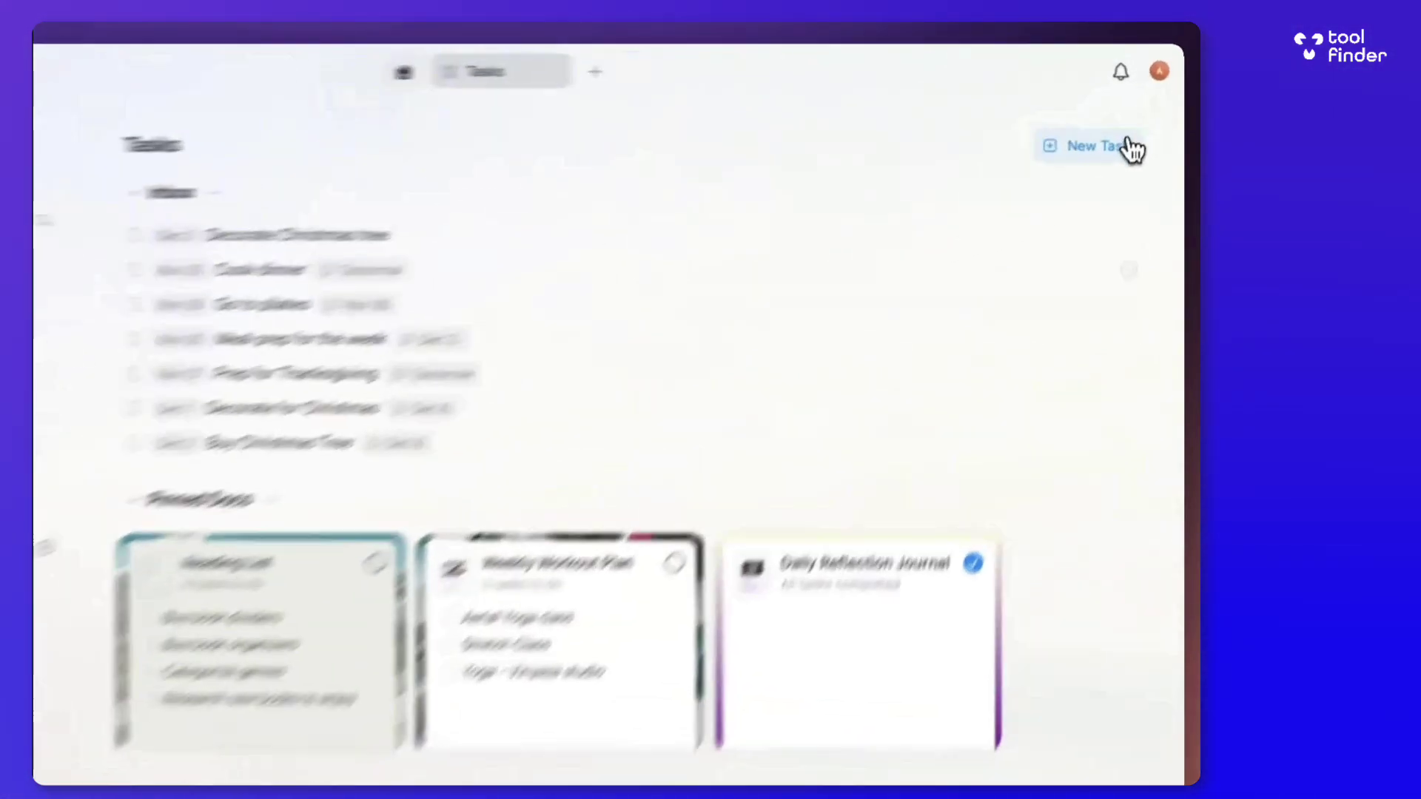
click(1070, 188)
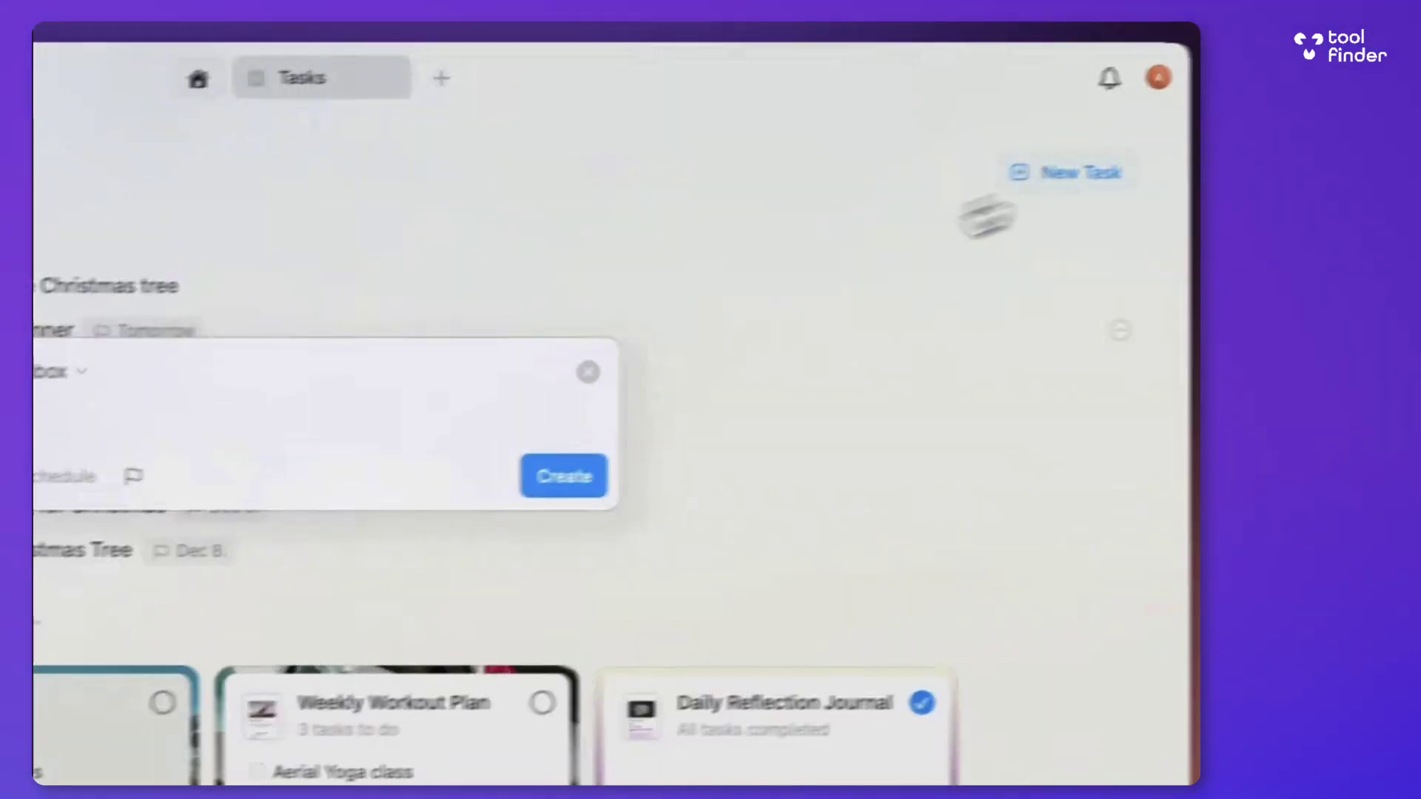
text(Daily )
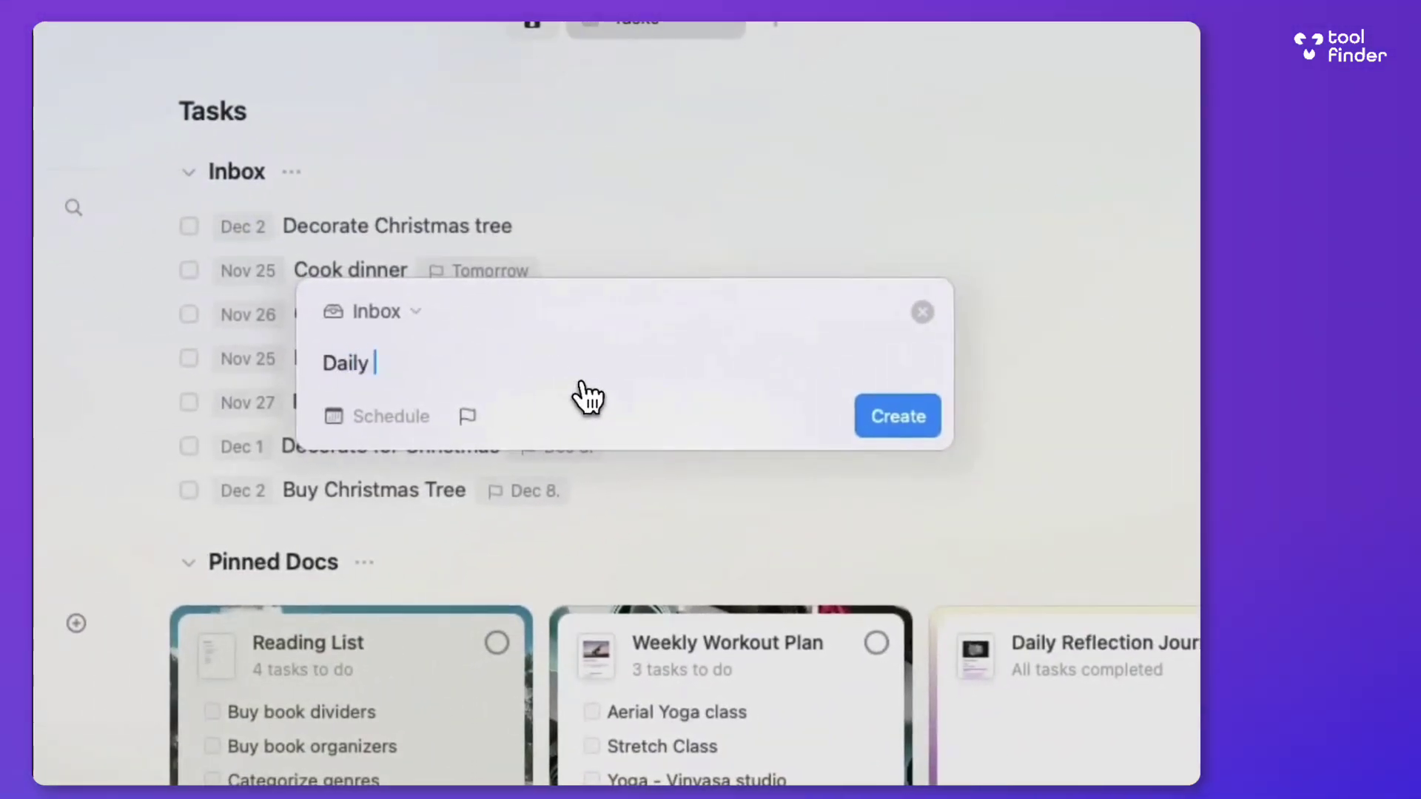
text(Reading)
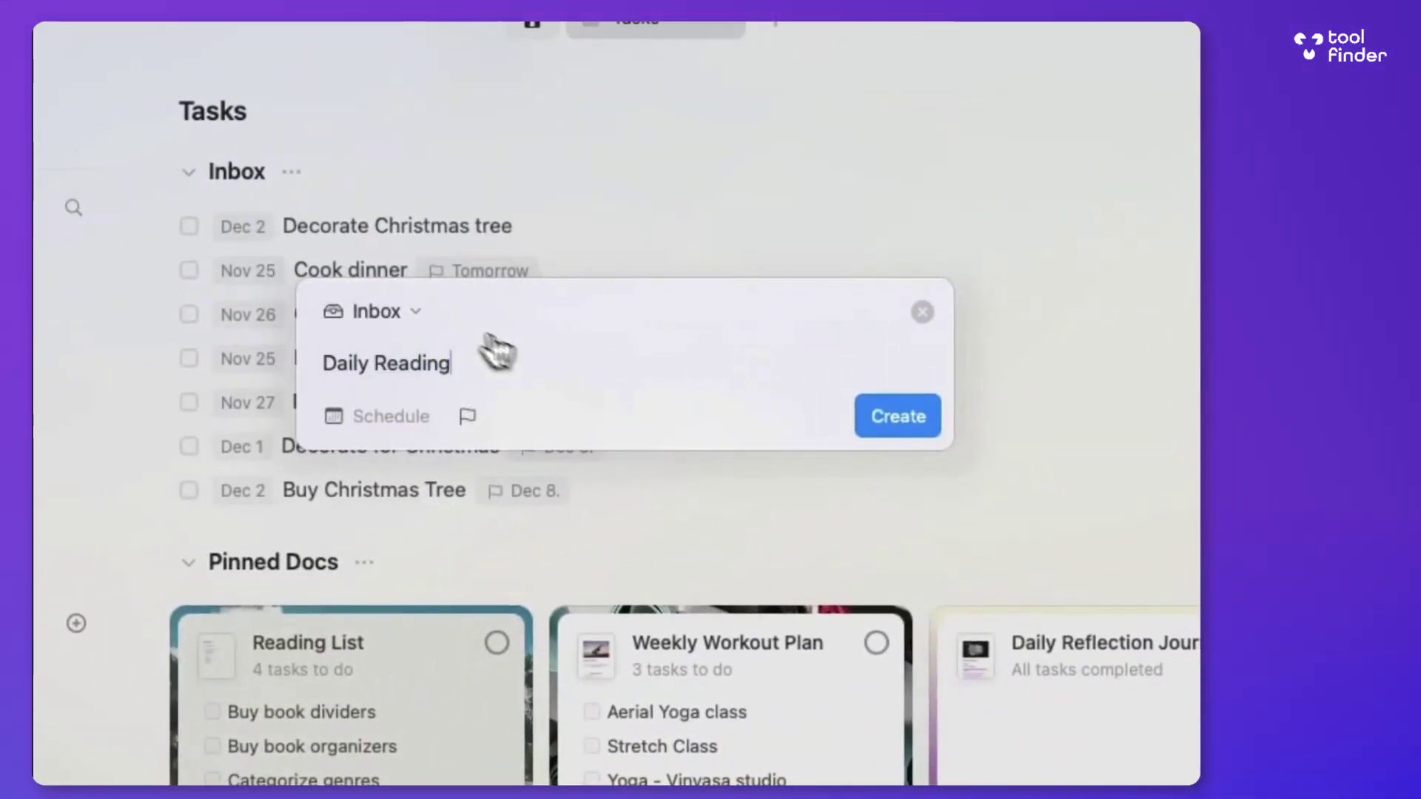
click(393, 416)
click(467, 415)
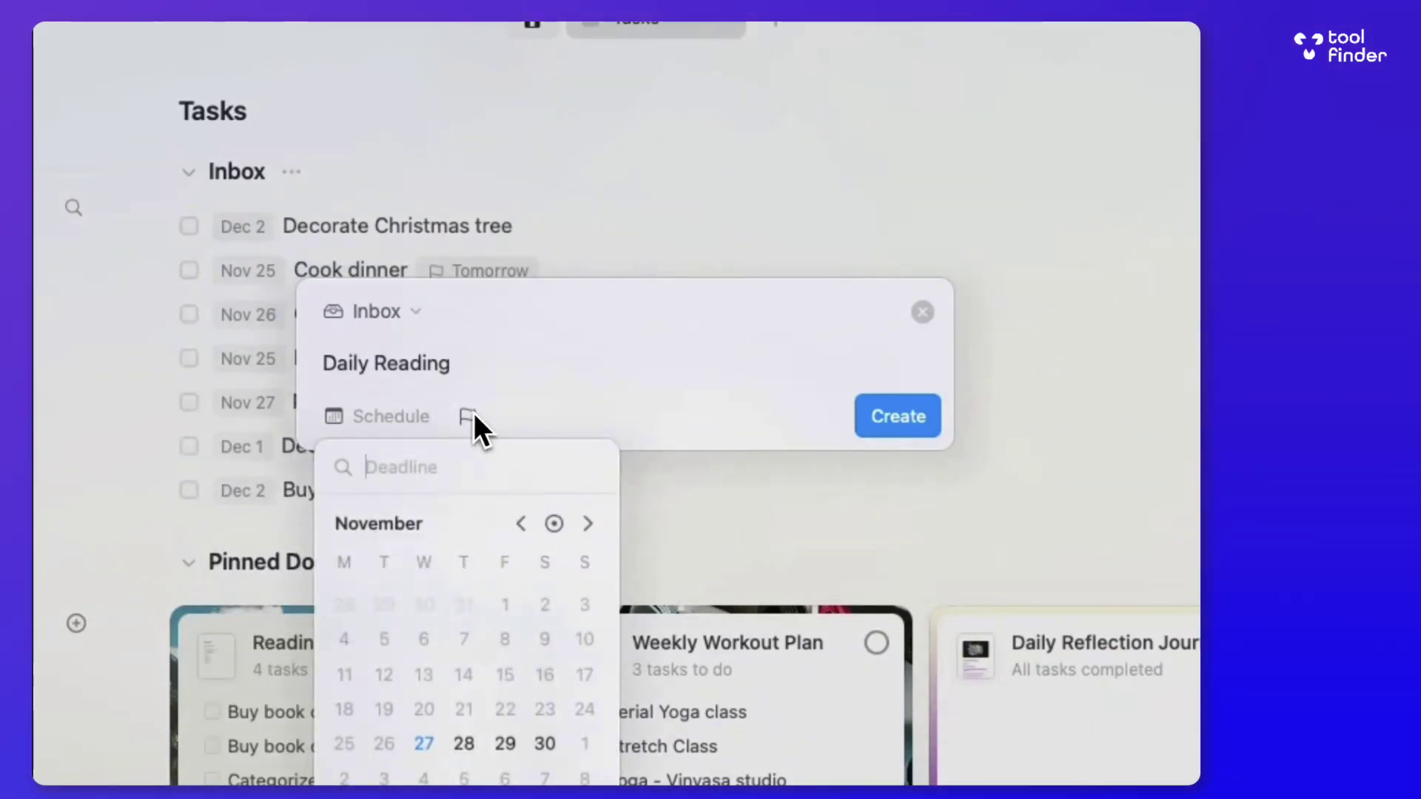